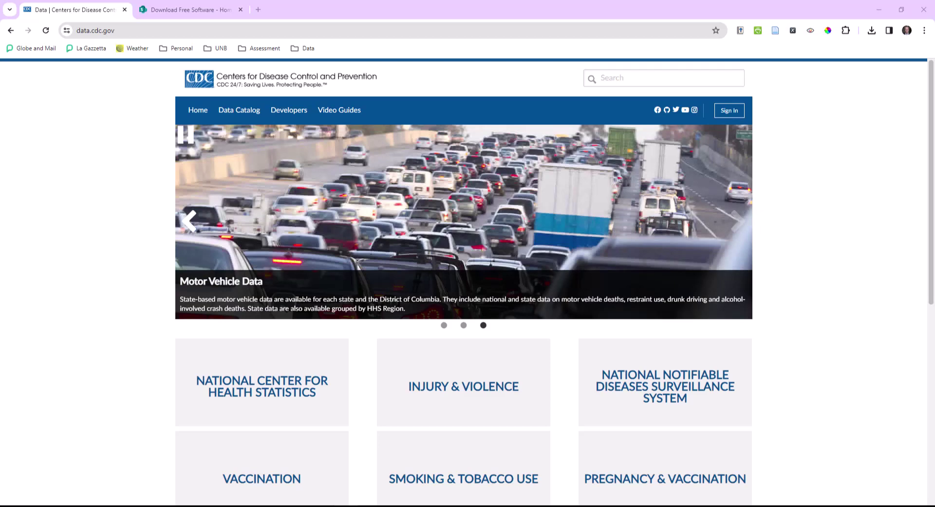
Switch to the UNB Download Free Software site, open the Faculty / Staff software list, and examine the Mac and Windows 10 downloads.
click(188, 221)
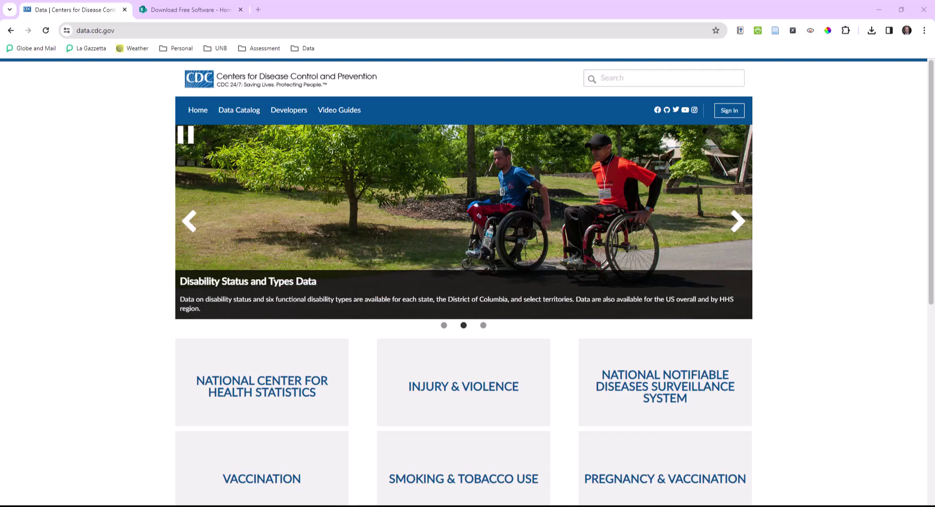
key(ctrl+Tab)
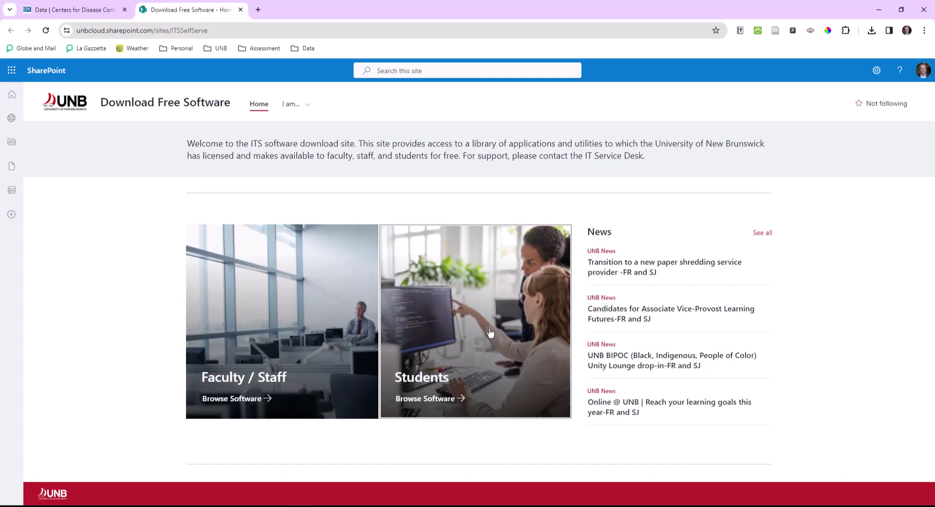
click(311, 360)
scroll(310, 356, down, 3)
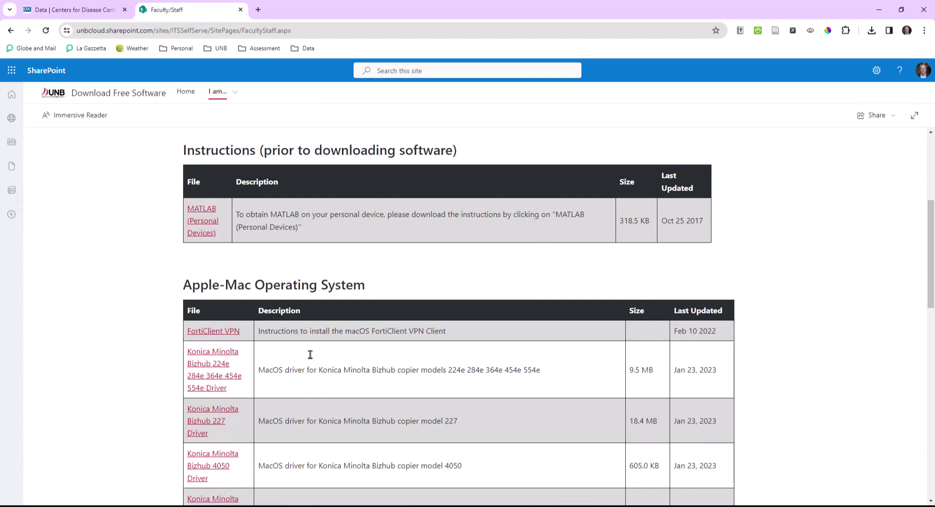
scroll(310, 355, down, 2)
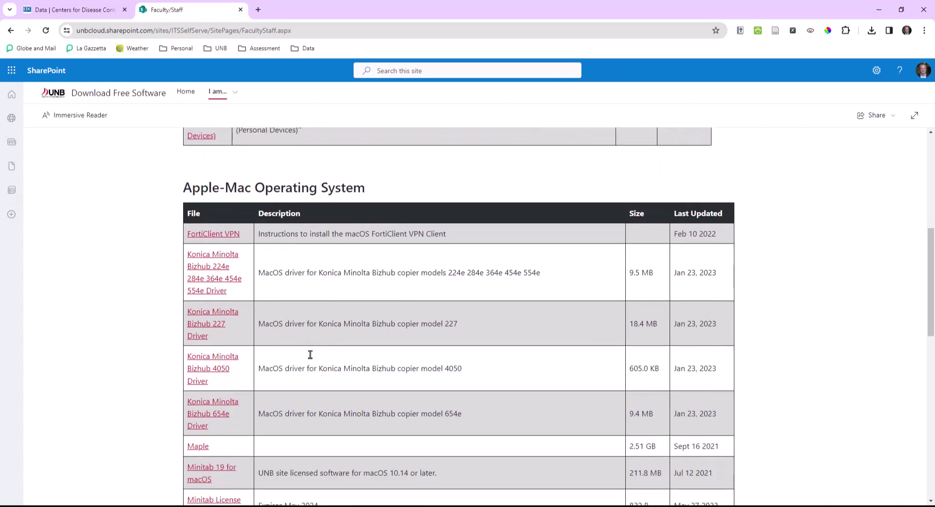
scroll(310, 355, down, 8)
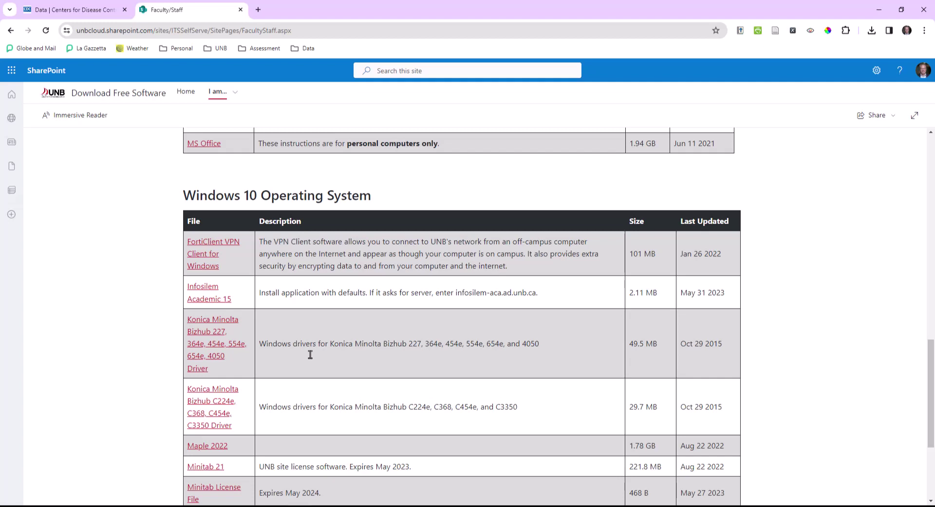
scroll(310, 355, down, 3)
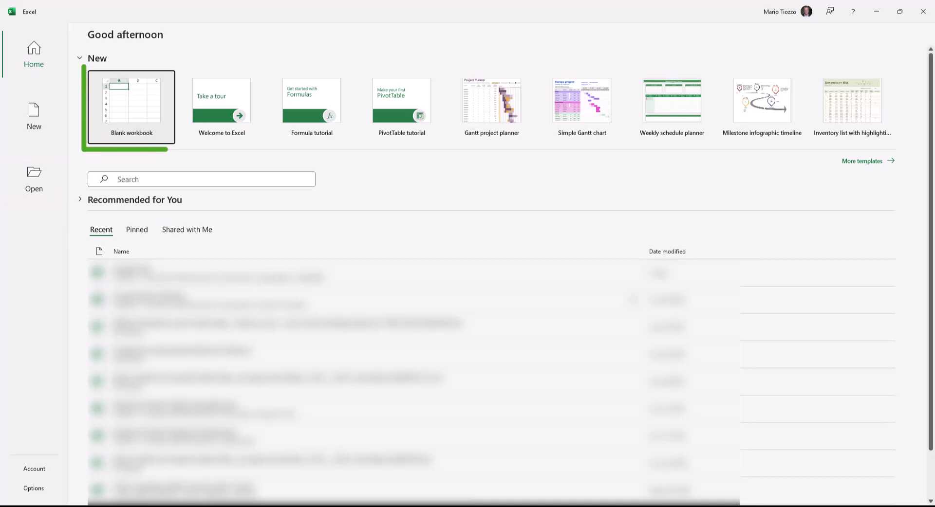
In Excel, create a blank workbook and make sure the Analysis ToolPak add-in is enabled.
click(112, 121)
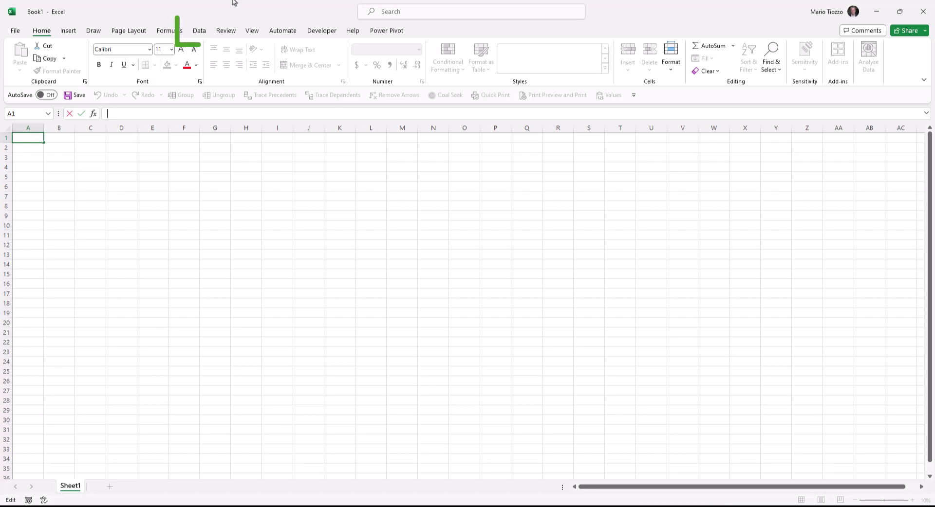
click(202, 30)
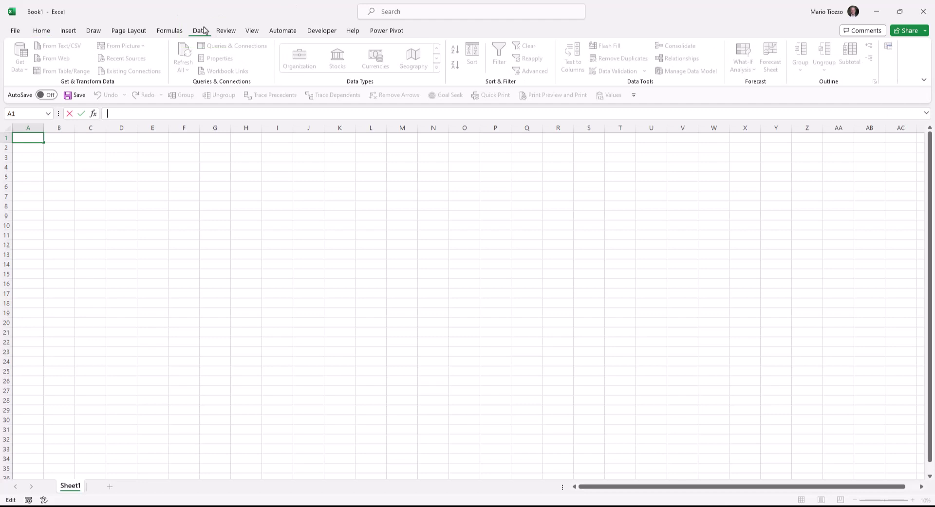
click(15, 31)
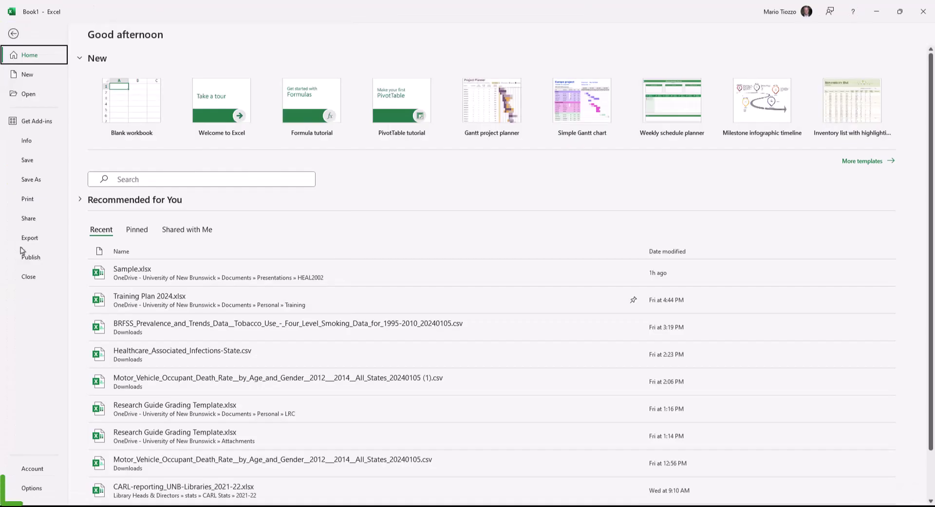
click(30, 489)
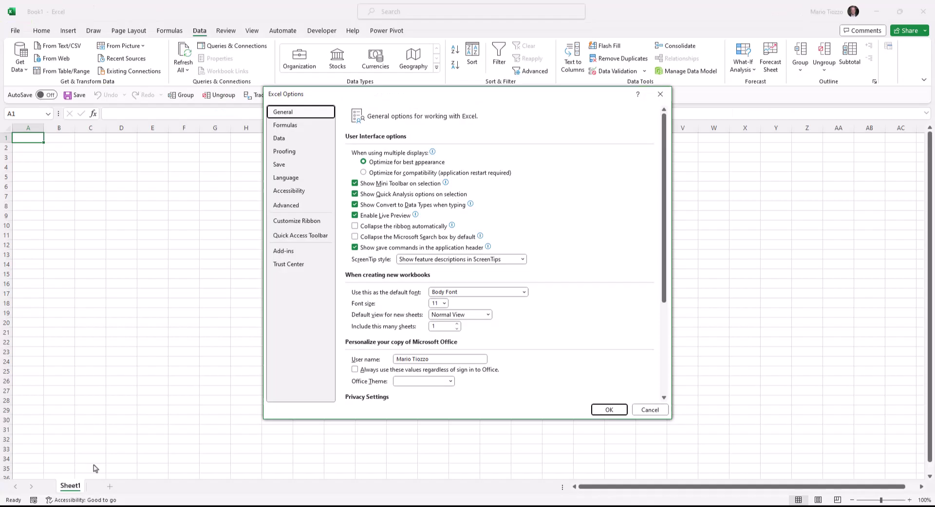
click(290, 255)
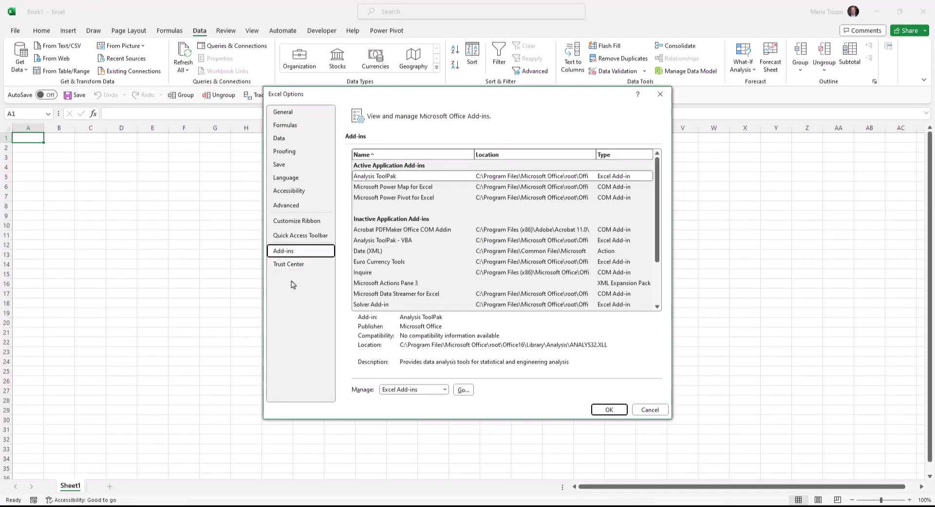
click(462, 391)
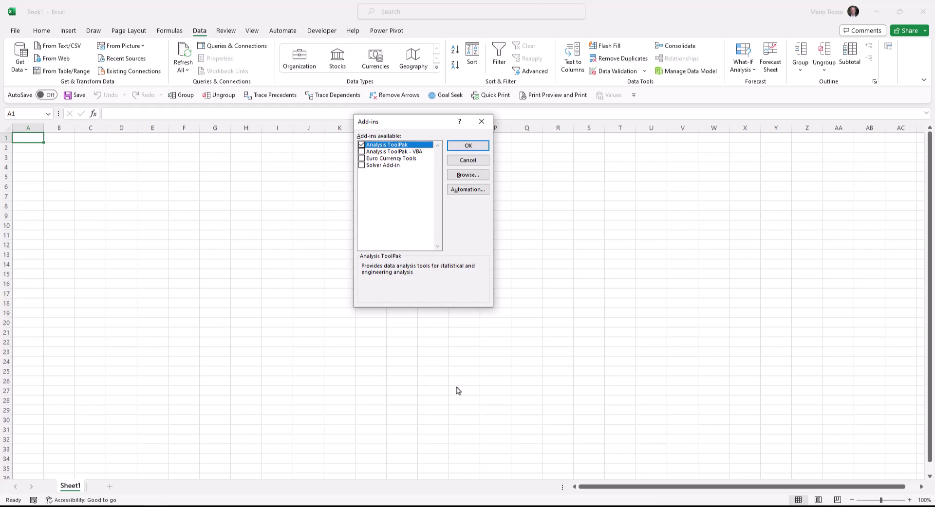
click(468, 146)
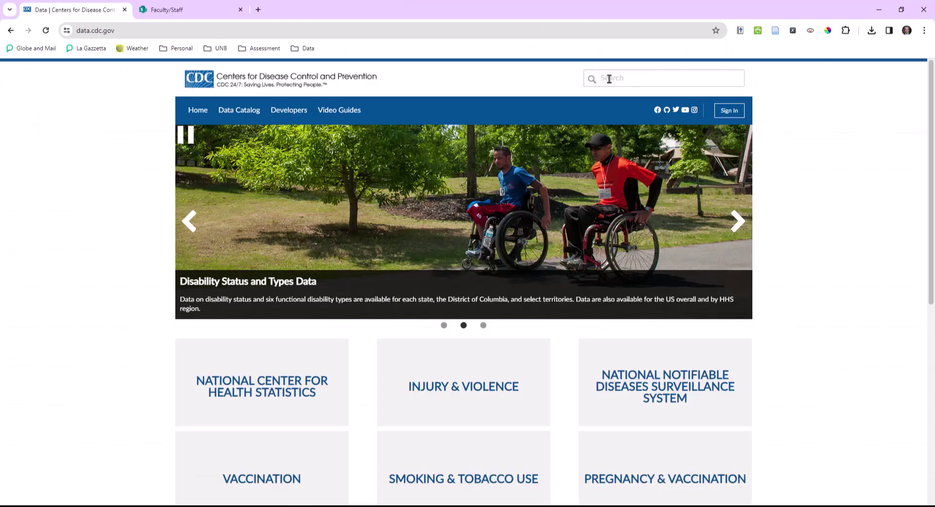
Switch to the CDC data site in the browser and search for the exact phrase "motor vehicle".
click(609, 79)
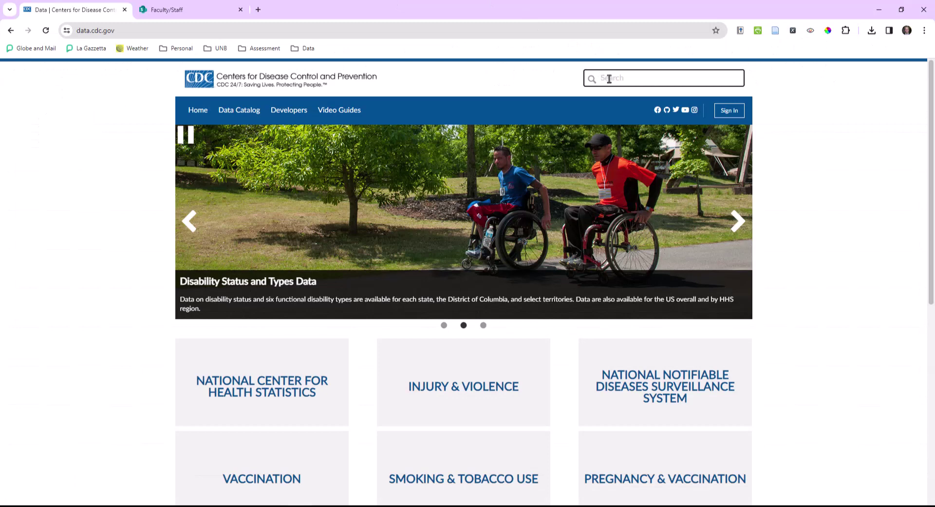
text("motor)
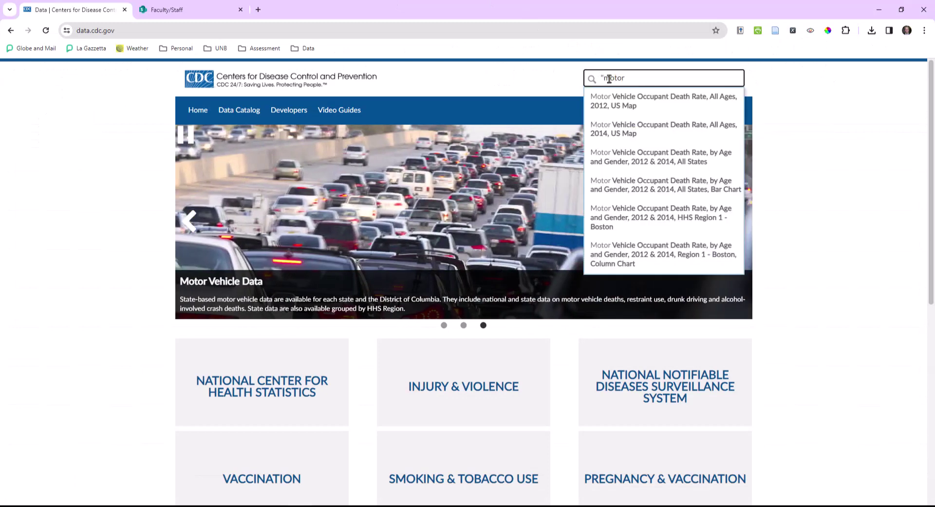
text( vehicle")
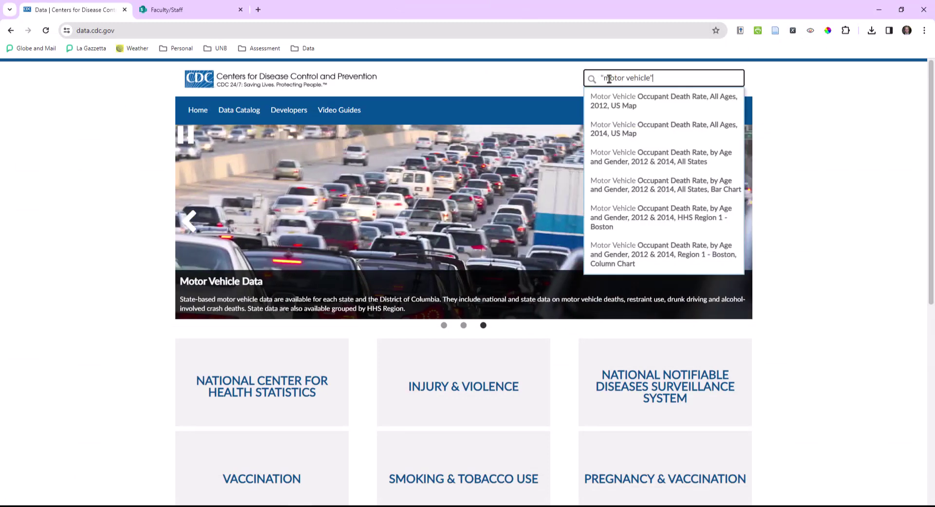
key(Return)
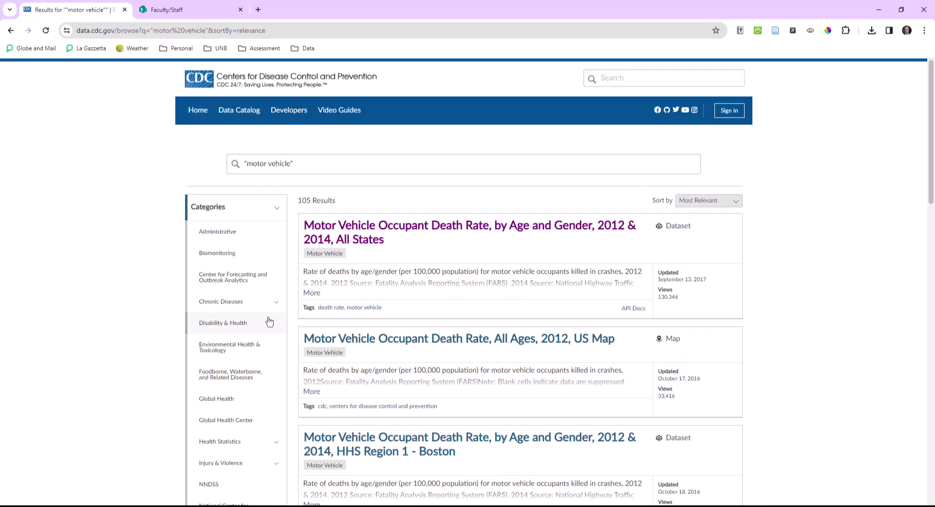
Limit the results to Datasets and open Motor Vehicle Occupant Death Rate, by Age and Gender, 2012 & 2014, All States.
scroll(268, 319, down, 10)
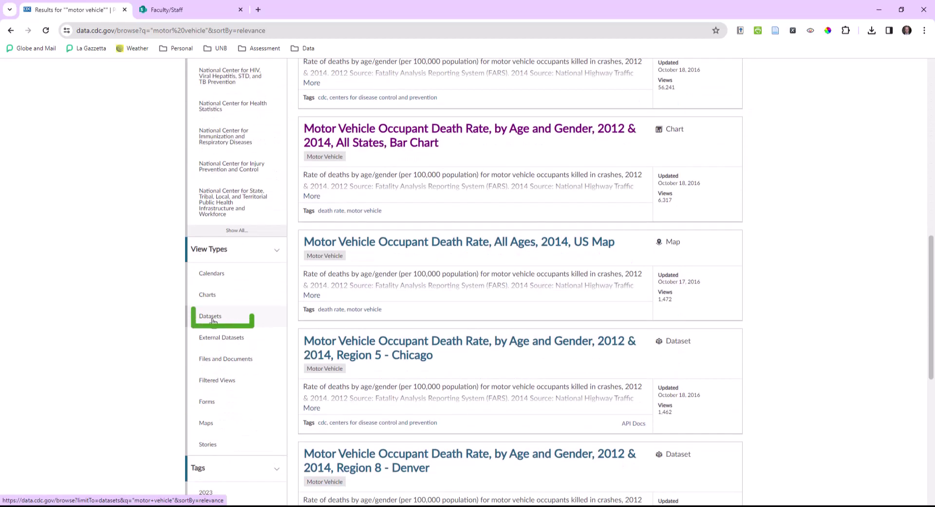
click(213, 320)
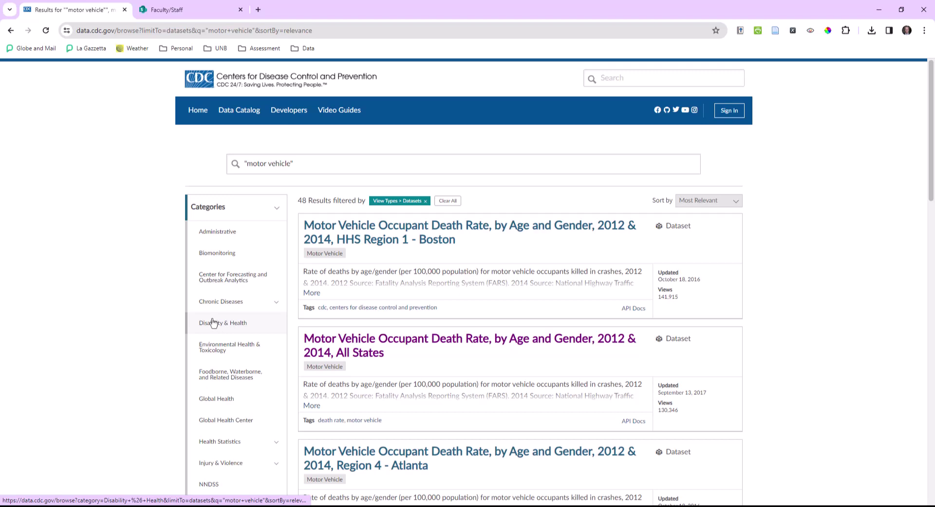
click(347, 344)
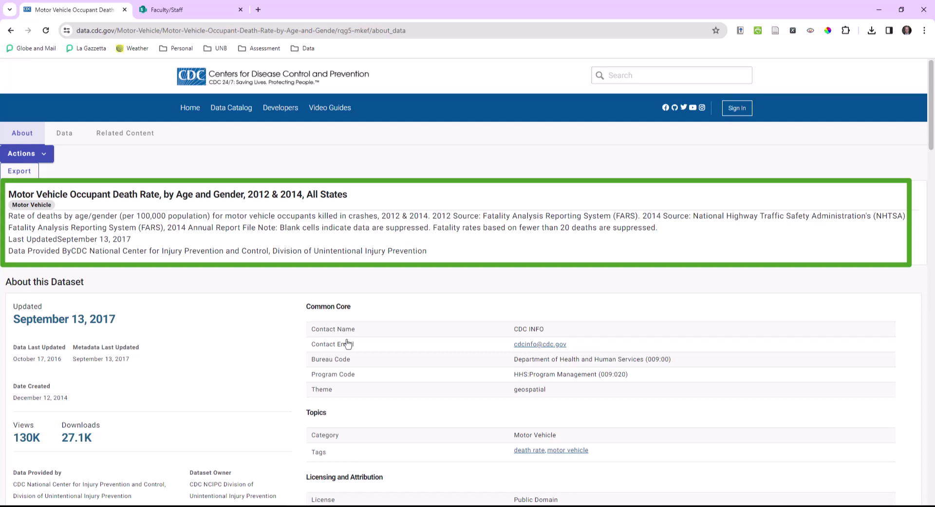
Examine the dataset's metadata, its row and column information, and the names and data types of all its columns.
scroll(356, 296, down, 3)
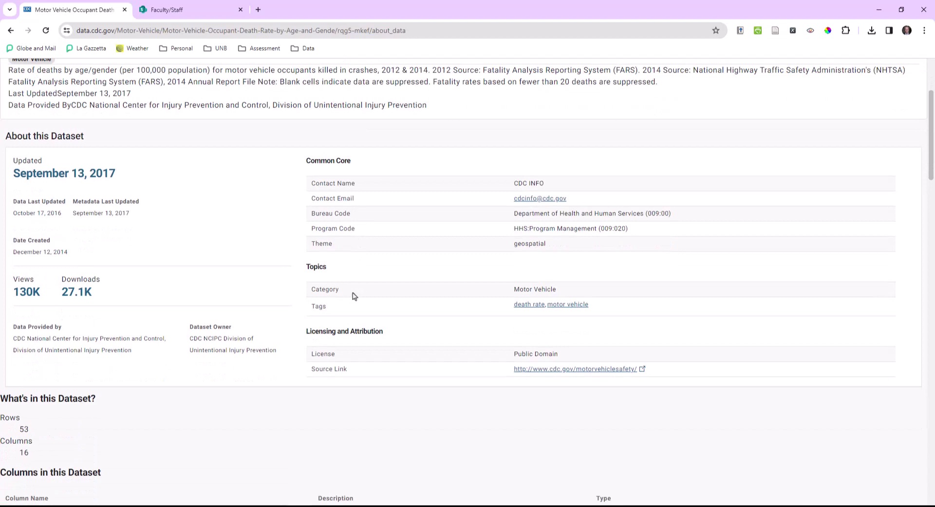
scroll(347, 296, down, 5)
scroll(347, 296, down, 2)
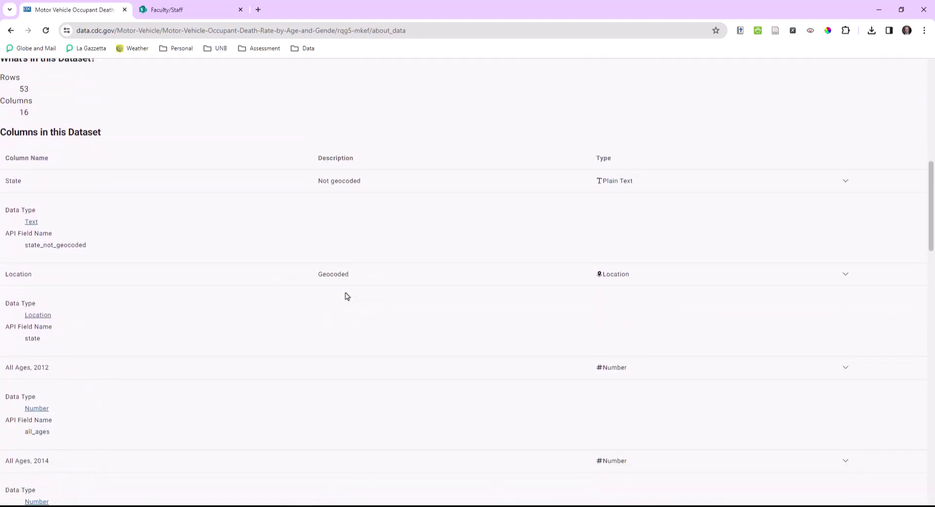
scroll(346, 296, down, 12)
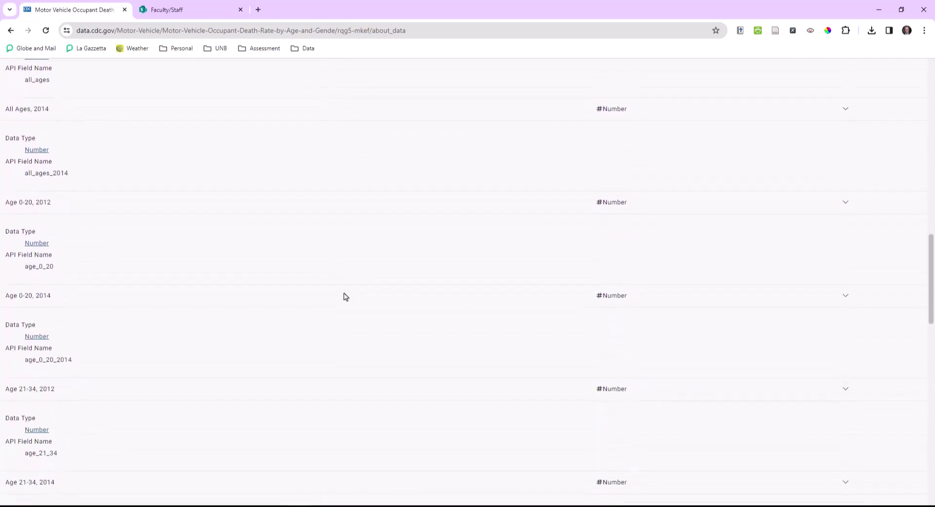
scroll(346, 297, down, 7)
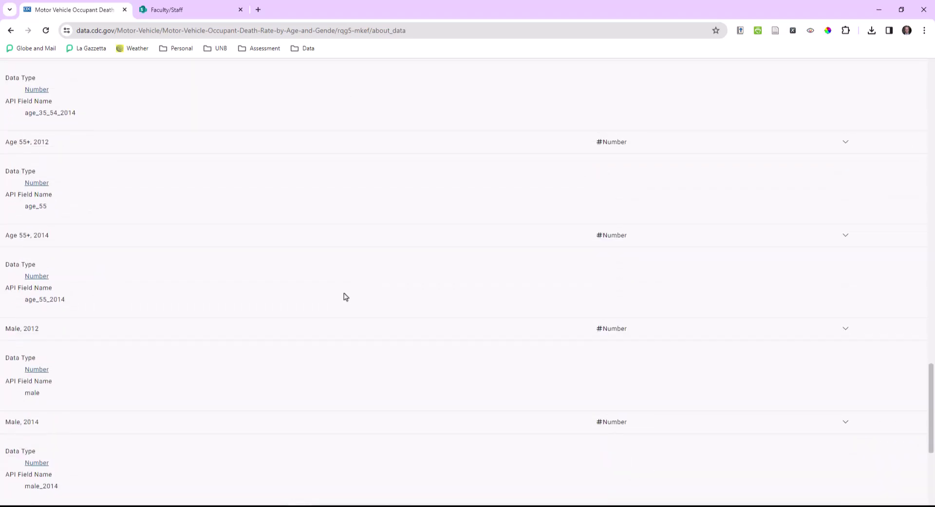
scroll(346, 297, down, 5)
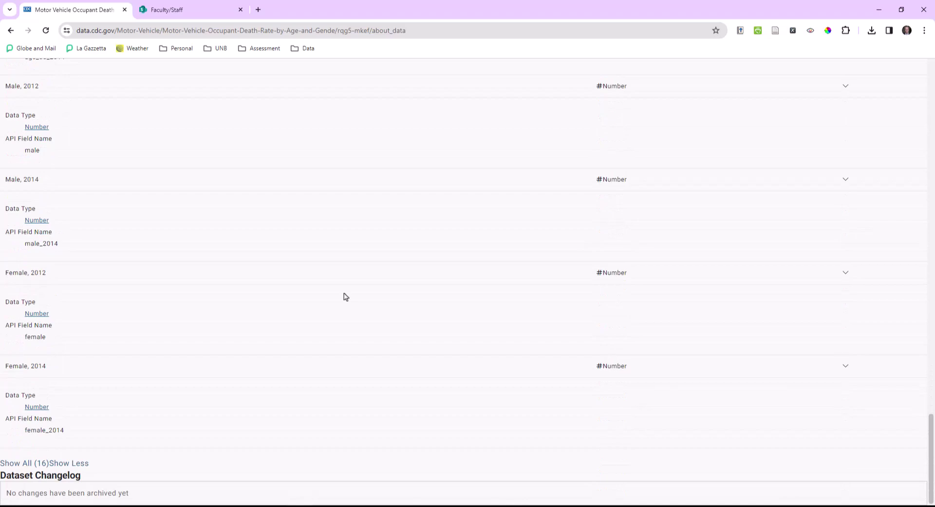
scroll(346, 297, up, 20)
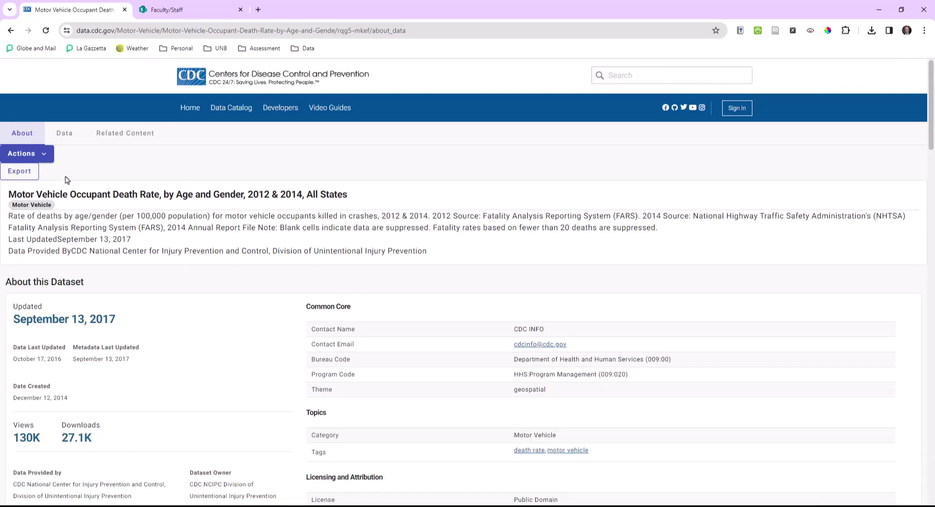
Export all data of the dataset as a file in CSV for Excel format and download it.
click(19, 171)
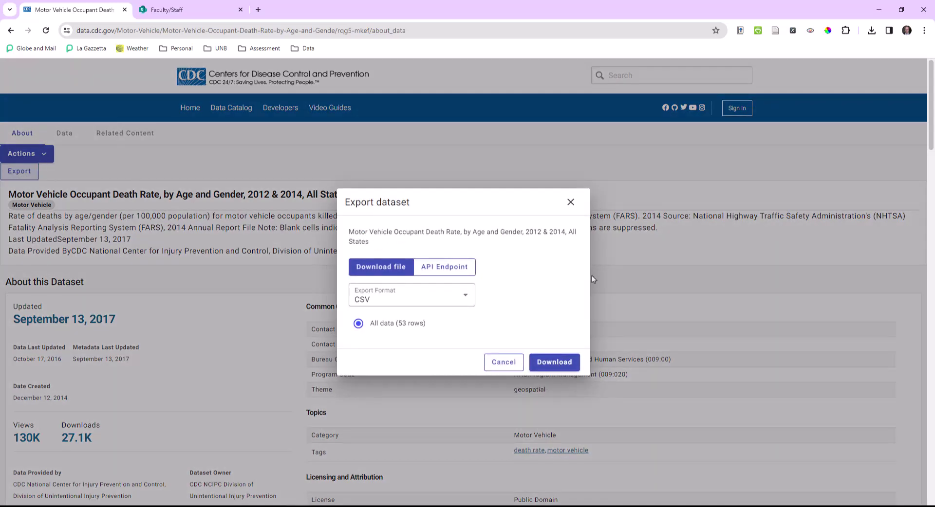
click(470, 299)
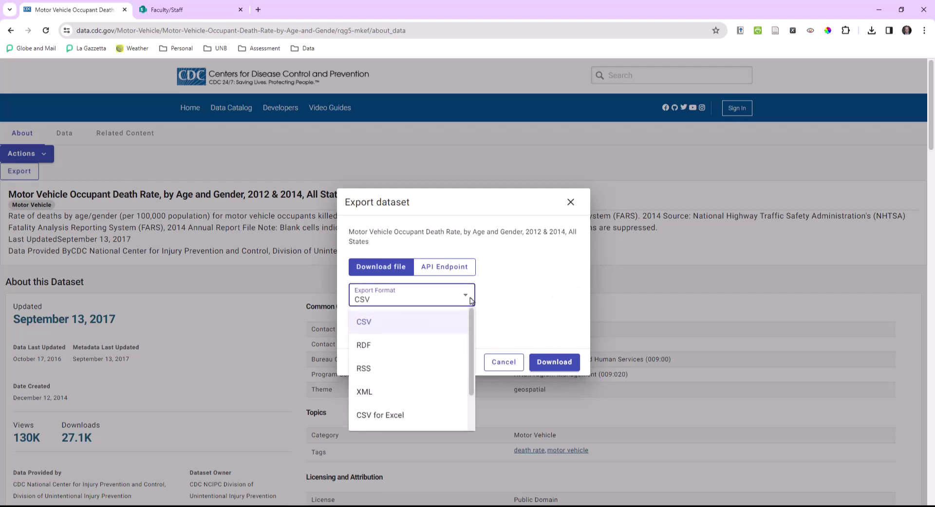
click(428, 423)
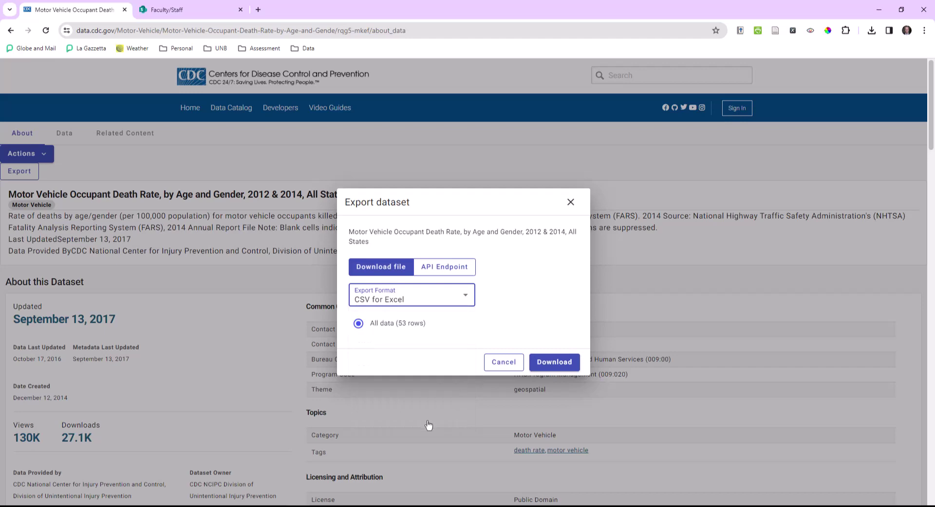
click(554, 362)
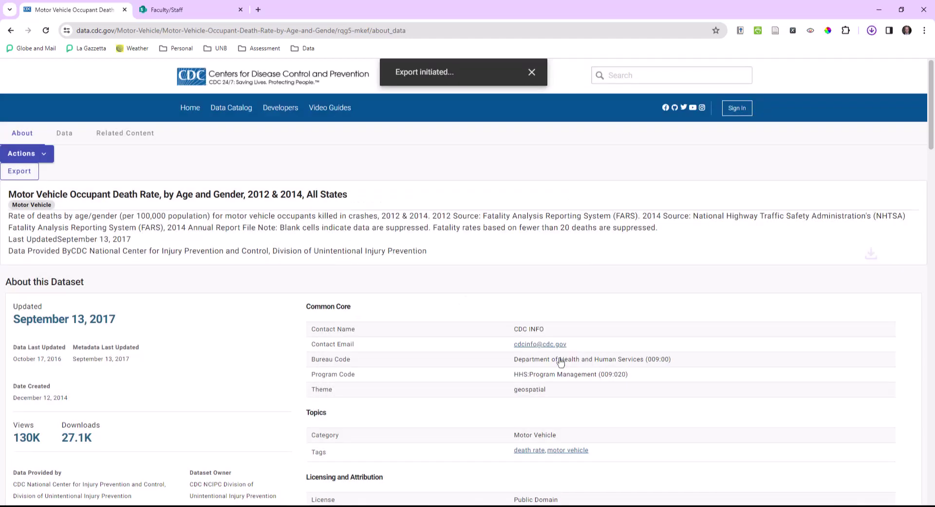
Open the downloaded motor vehicle death rate CSV in Excel without converting large numbers into scientific notation.
mouse_move(799, 63)
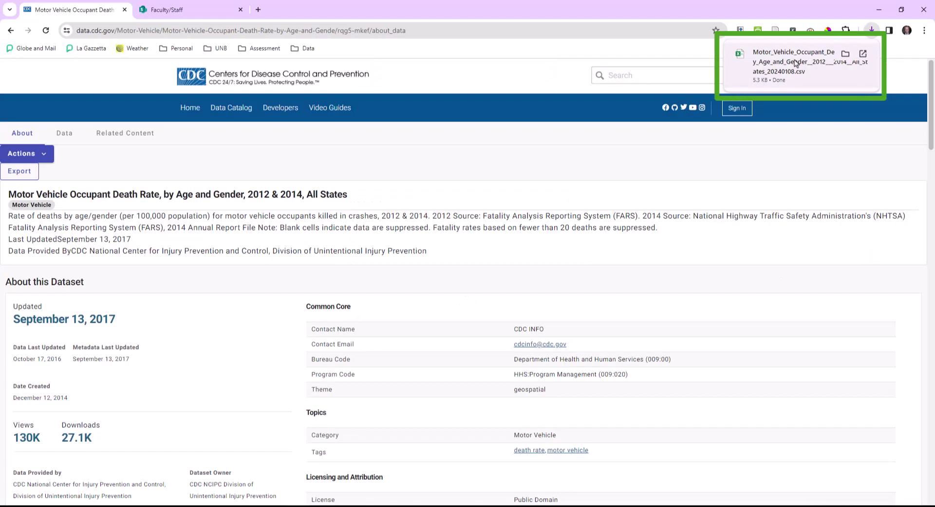
key(alt+Tab)
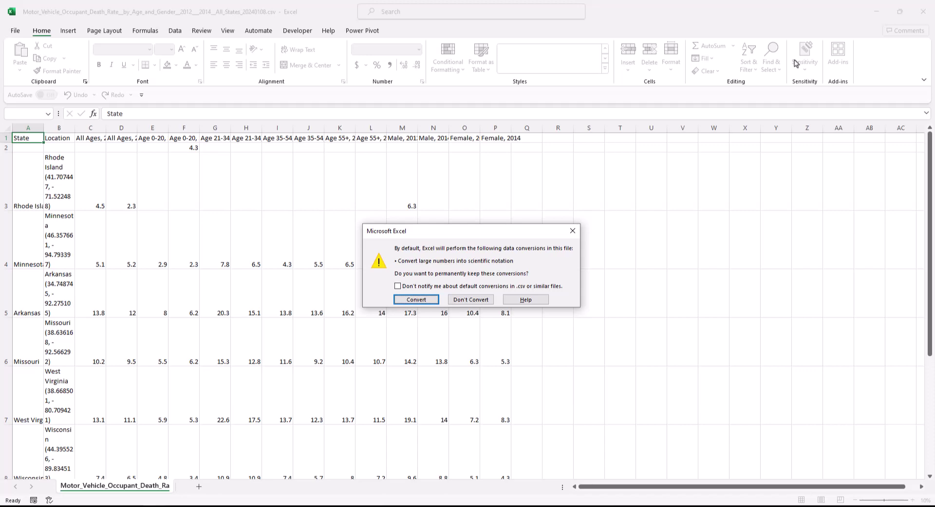
click(469, 300)
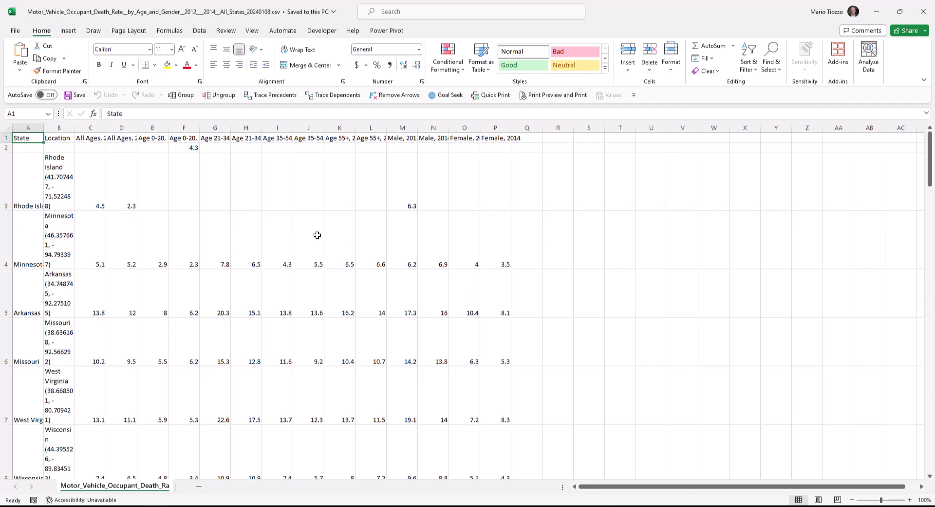
Autofit the widths of columns A through P to their contents.
click(27, 127)
drag(28, 127, 510, 136)
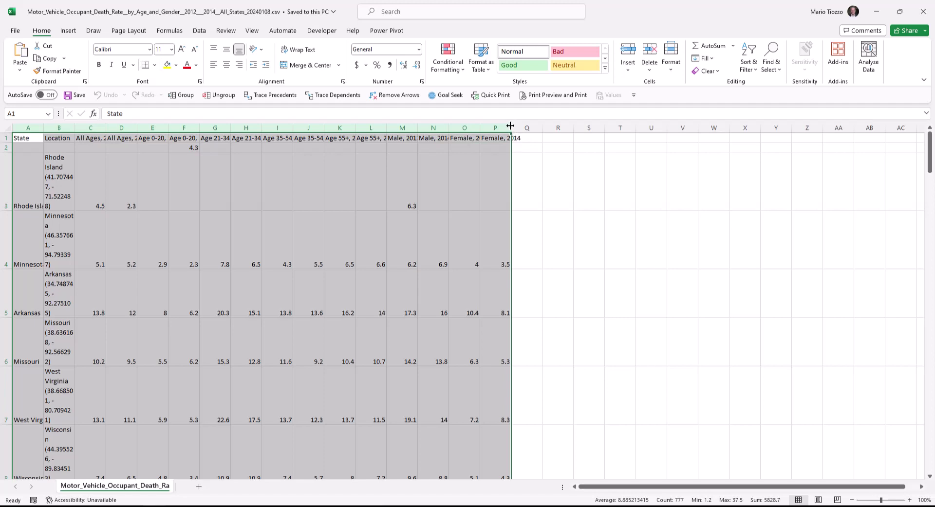
double_click(511, 127)
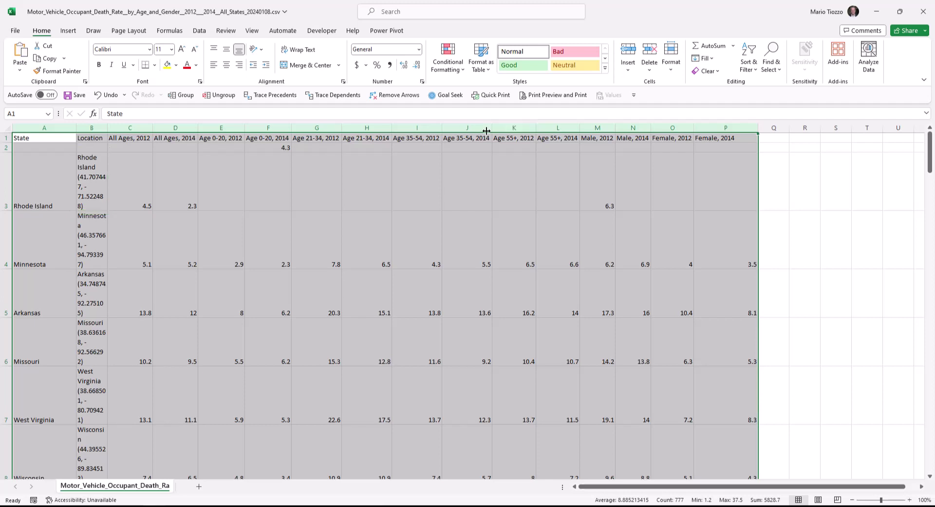
Turn off text wrapping in columns A through P and autofit their widths to the contents.
click(297, 51)
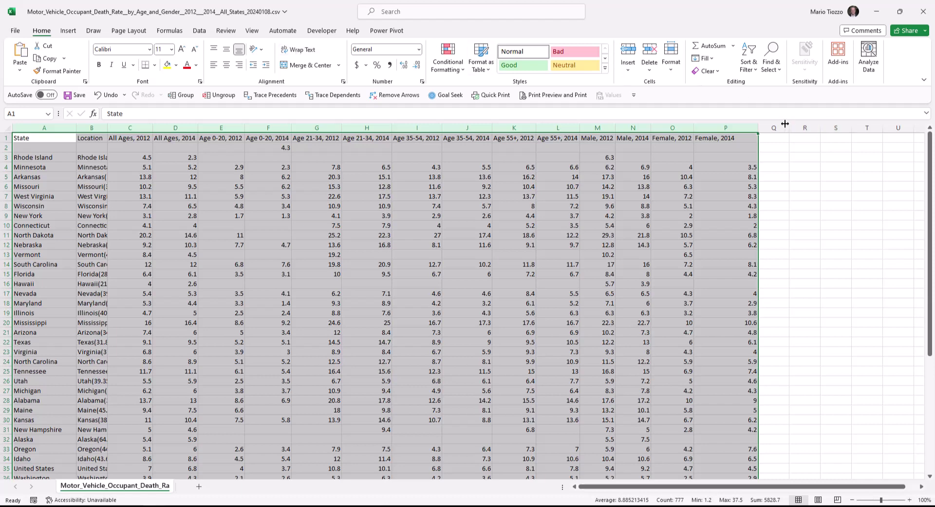
double_click(760, 127)
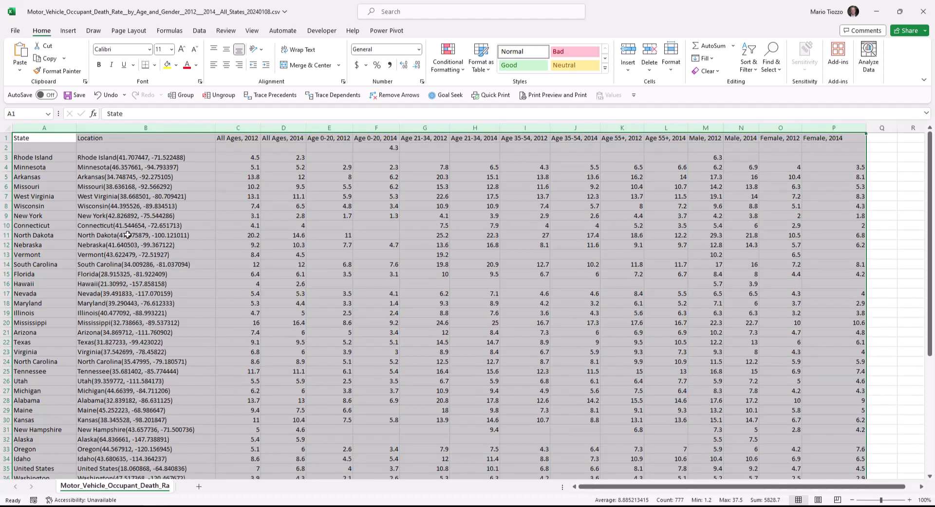
key(ctrl+Home)
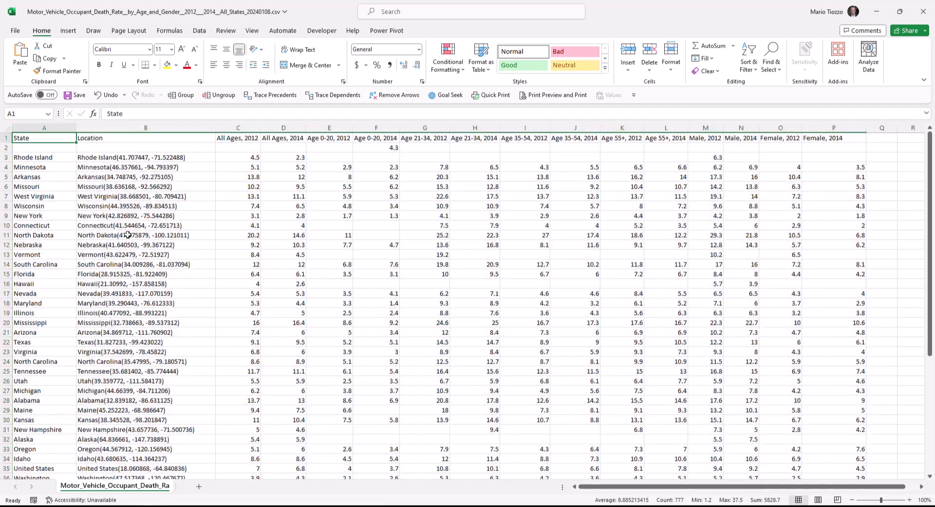
Look through the state rows down to Georgia to see how the sheet scrolls without its column headings.
key(Down)
key(Down)
key(Down)
key(Down)
key(Down)
key(Down)
key(Down)
key(Down)
key(Down)
key(Down)
key(Down)
key(Down)
key(Down)
key(Down)
key(Down)
key(Down)
key(Down)
key(Down)
key(Down)
key(Down)
key(Down)
key(Down)
key(Down)
key(Down)
key(Down)
key(Down)
key(Down)
key(Down)
key(Down)
key(Down)
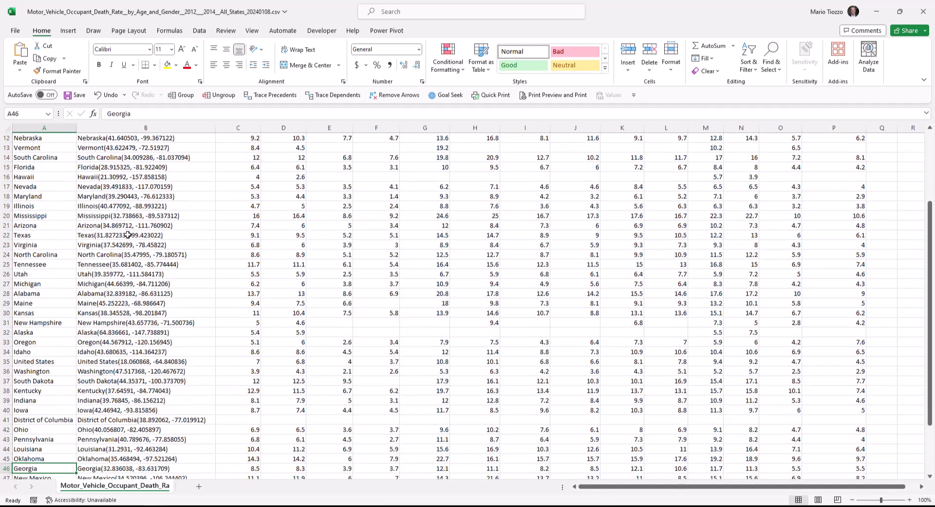
key(Page_Up)
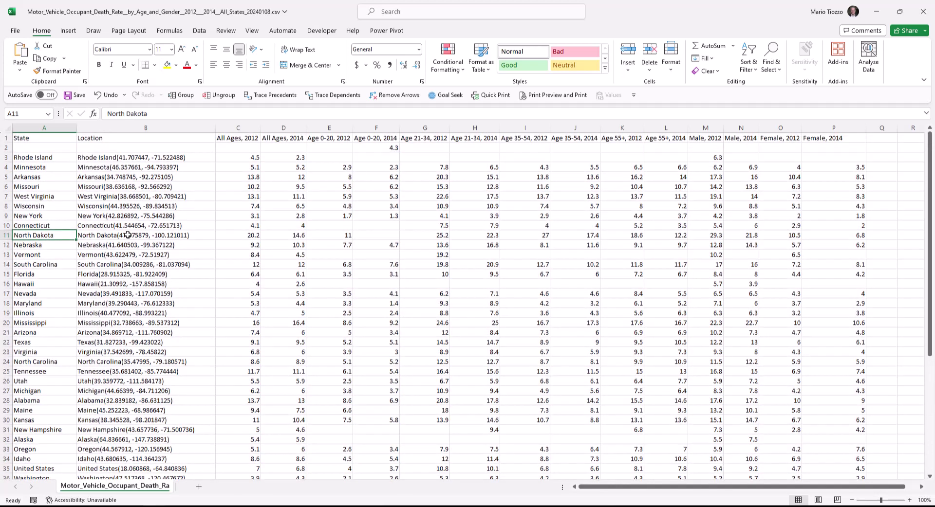
Freeze the panes at cell B2 so the header row and the State column stay in view.
click(91, 148)
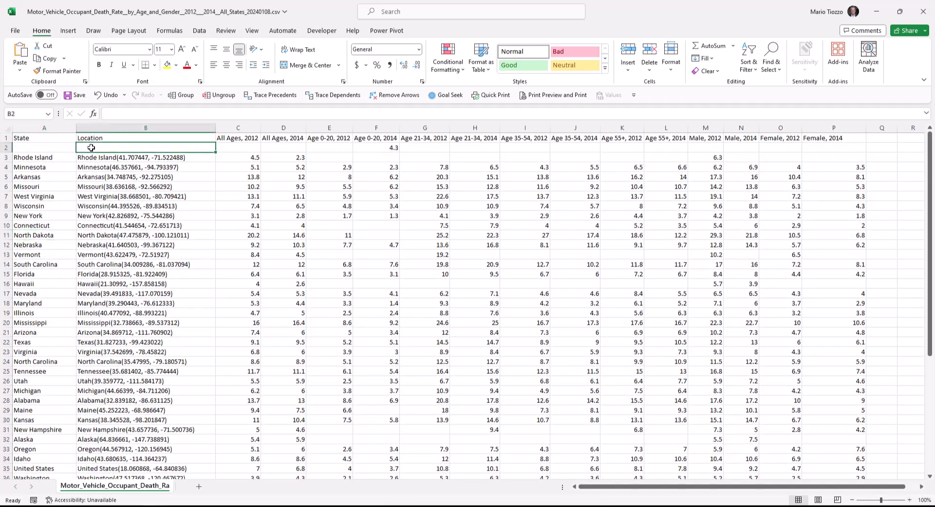
click(250, 32)
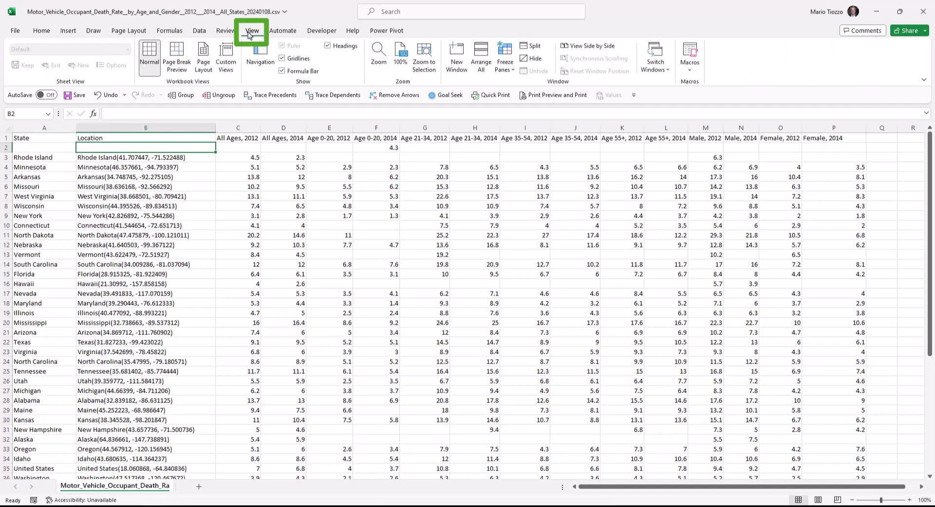
click(505, 61)
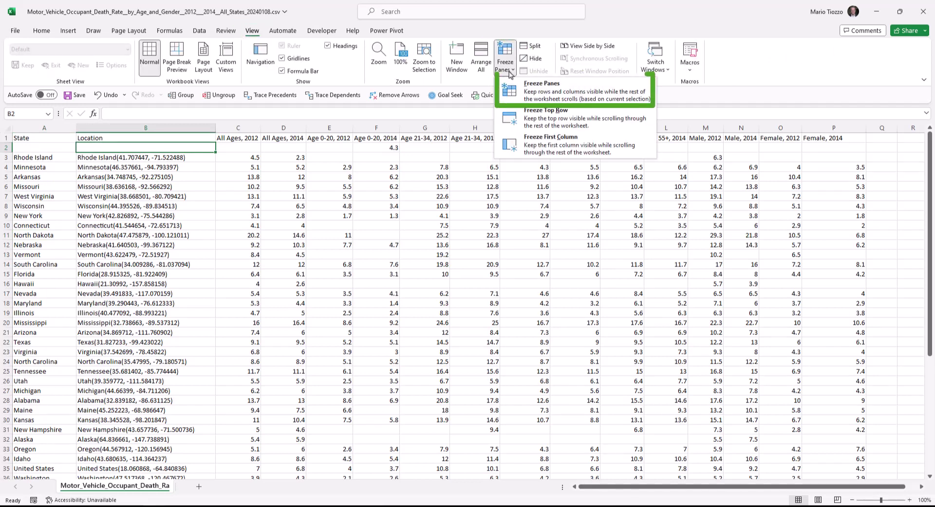
click(533, 90)
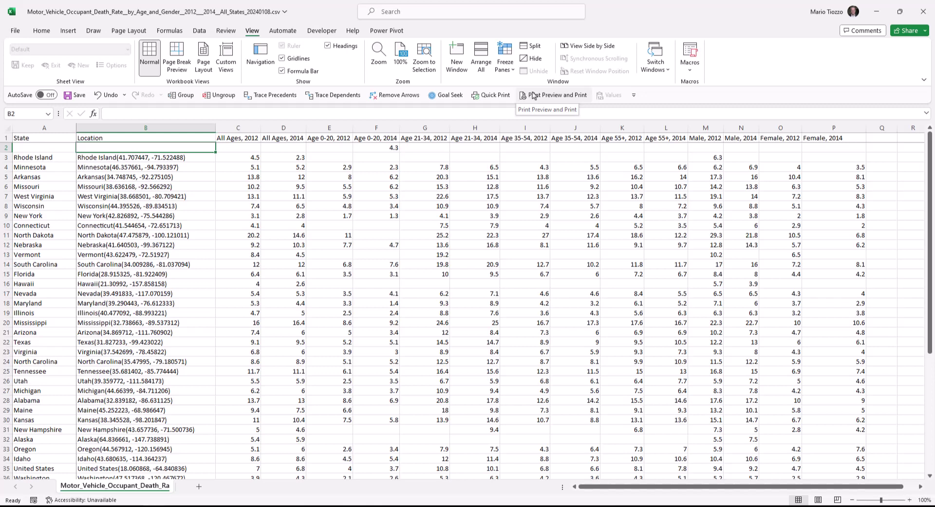
Check the frozen header row and State column across the sheet, and examine the data down to the last rows.
key(Page_Down)
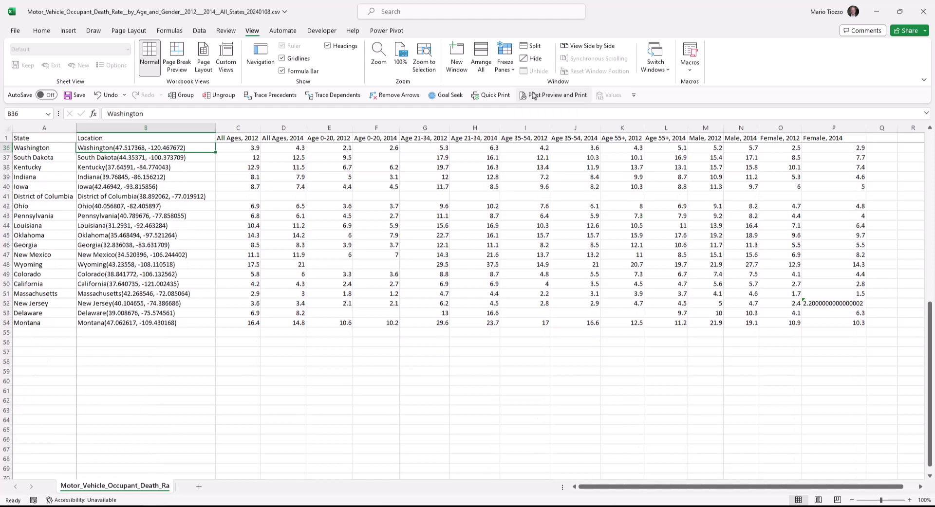
key(Page_Up)
key(Right)
key(Right)
key(Right)
key(Right)
key(Right)
key(Right)
key(Right)
key(Right)
key(Right)
key(Right)
key(Right)
key(Right)
key(Right)
key(Right)
key(Right)
key(Right)
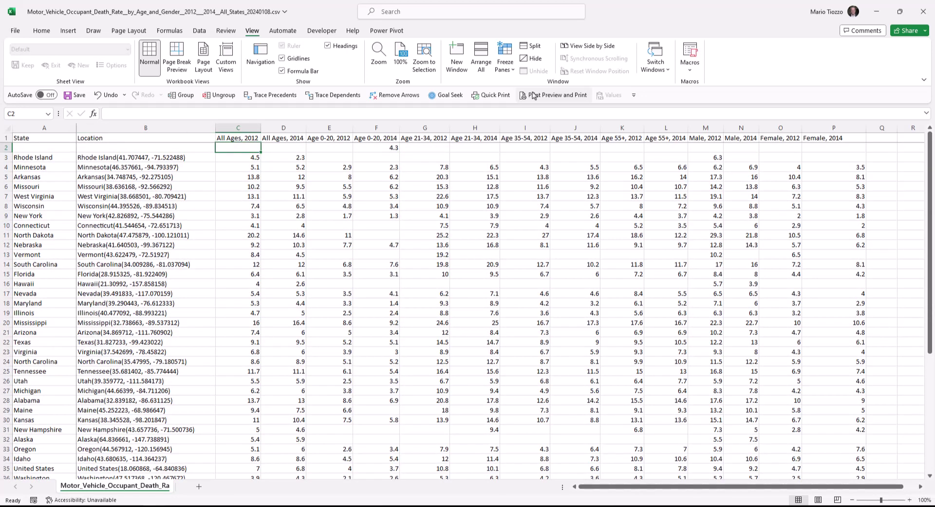
key(Right)
key(Right)
key(Right)
key(Right)
key(Right)
key(Right)
key(Right)
key(Right)
key(Right)
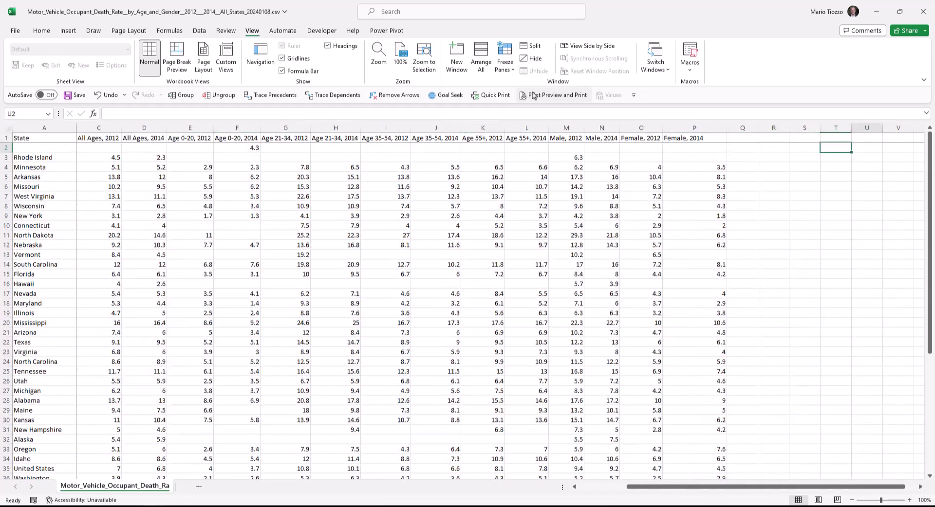
key(Left)
key(Left)
key(Left)
key(Left)
key(Left)
key(Left)
key(Left)
key(Left)
key(Left)
key(Left)
key(Left)
key(Left)
key(Left)
key(Left)
key(Left)
key(Left)
key(Left)
key(Left)
key(Left)
key(Left)
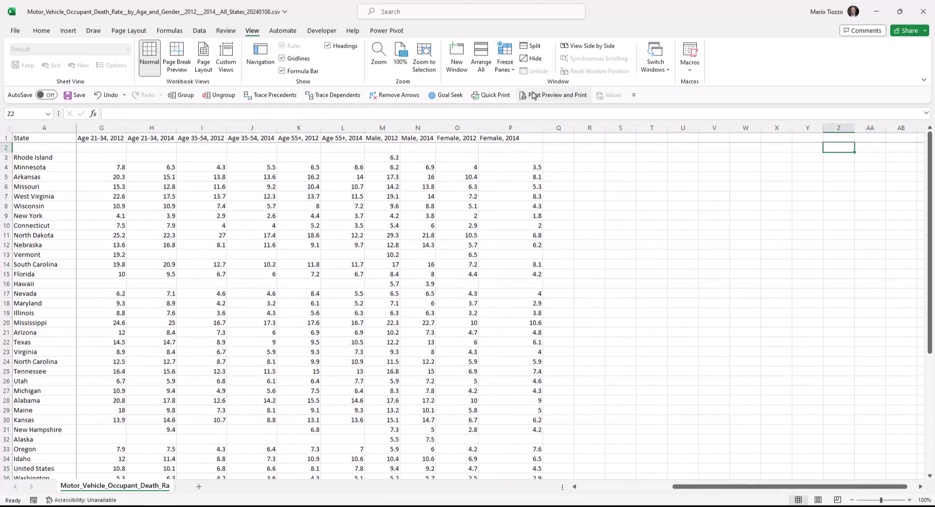
scroll(481, 205, down, 1)
scroll(481, 204, down, 8)
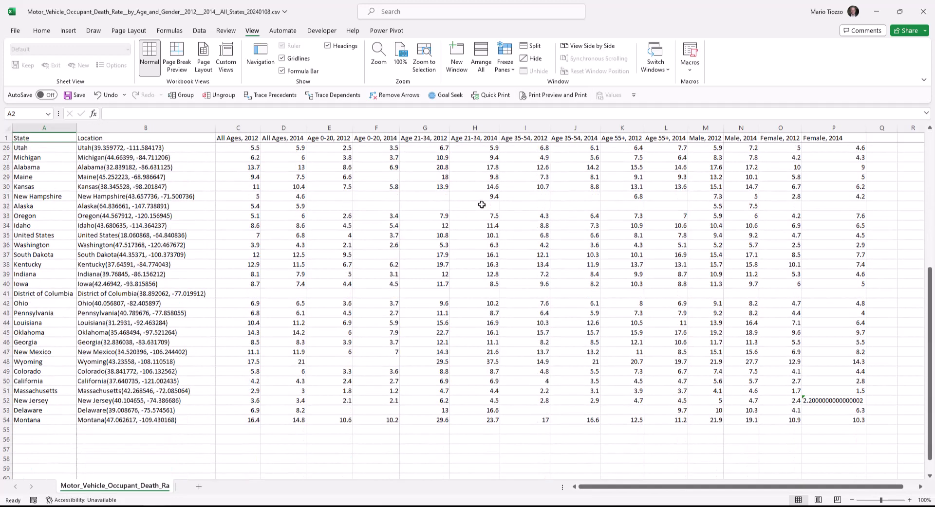
Remove the leading apostrophe from New Jersey's Female, 2014 value in P52 and autofit column P.
click(832, 401)
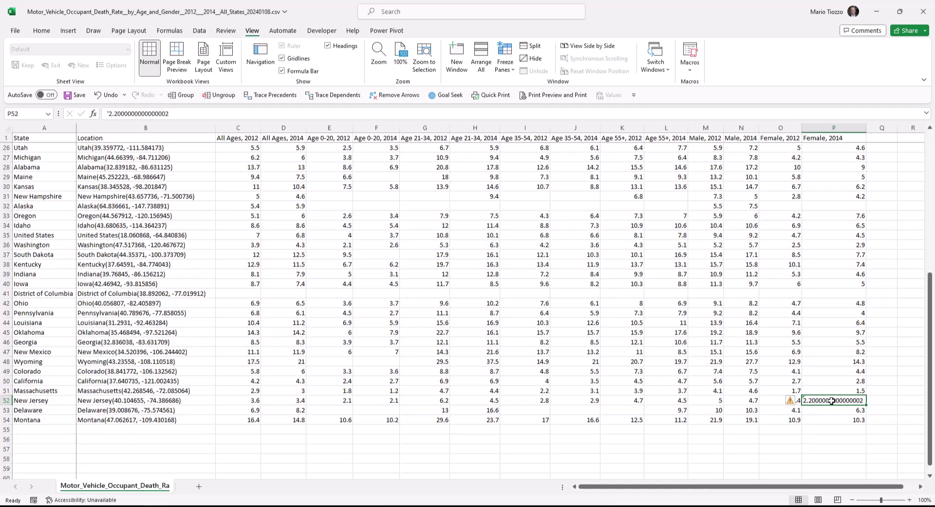
click(107, 114)
text(')
key(BackSpace)
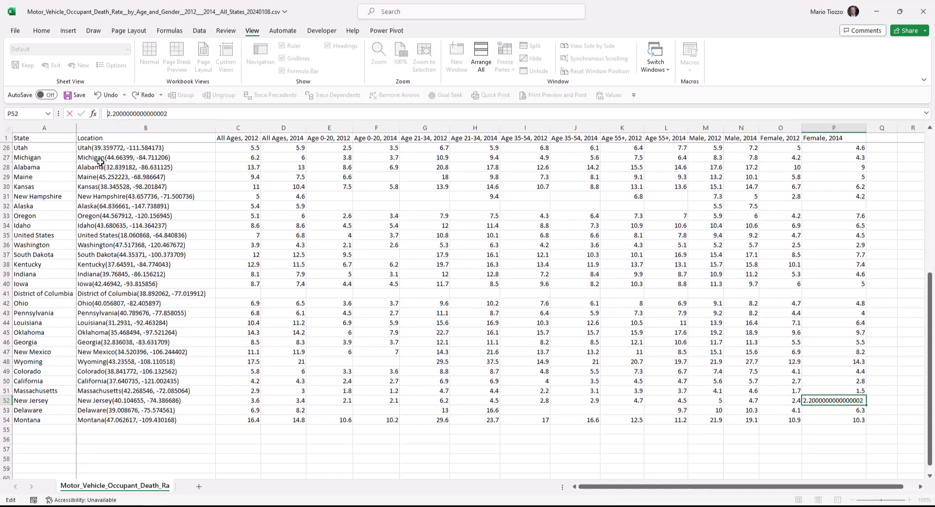
key(Return)
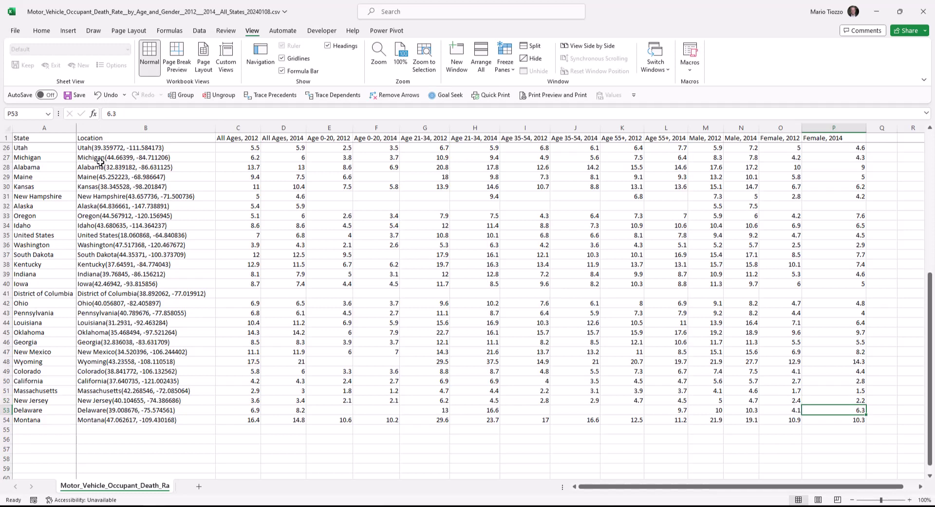
key(Up)
double_click(865, 127)
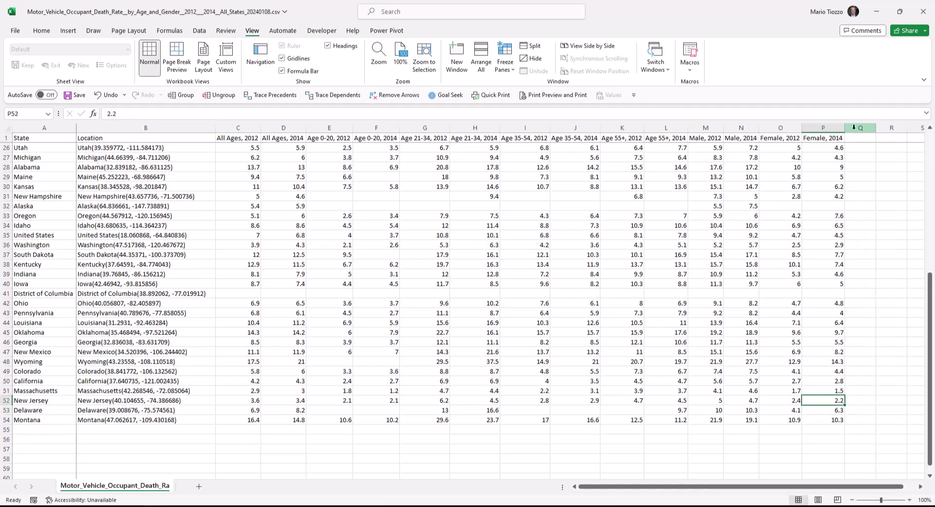
Run Descriptive Statistics on column N (Male, 2014) with labels in the first row, output range $R$4 and summary statistics.
scroll(815, 173, up, 8)
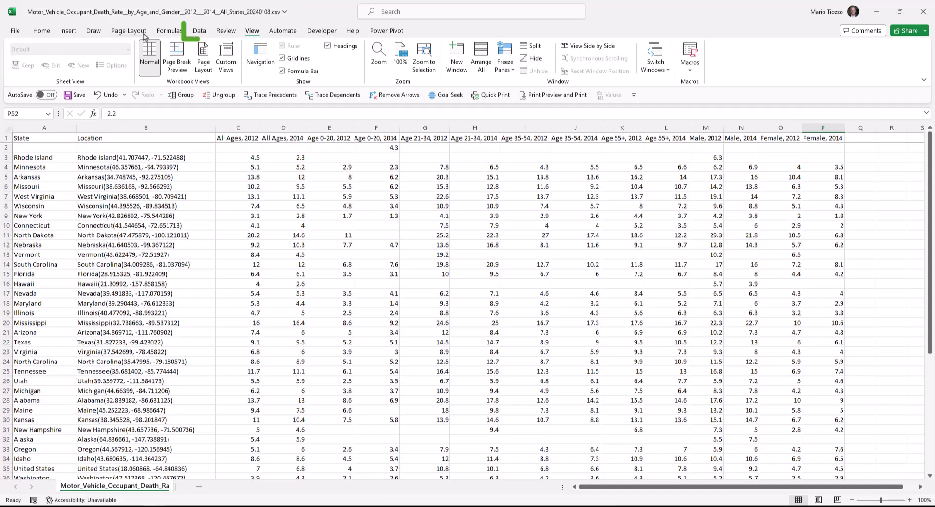
click(197, 32)
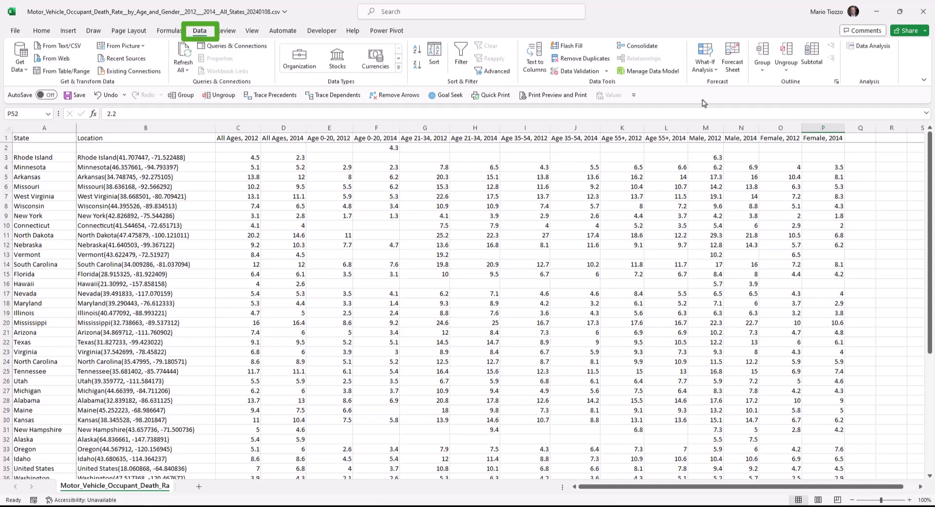
click(871, 48)
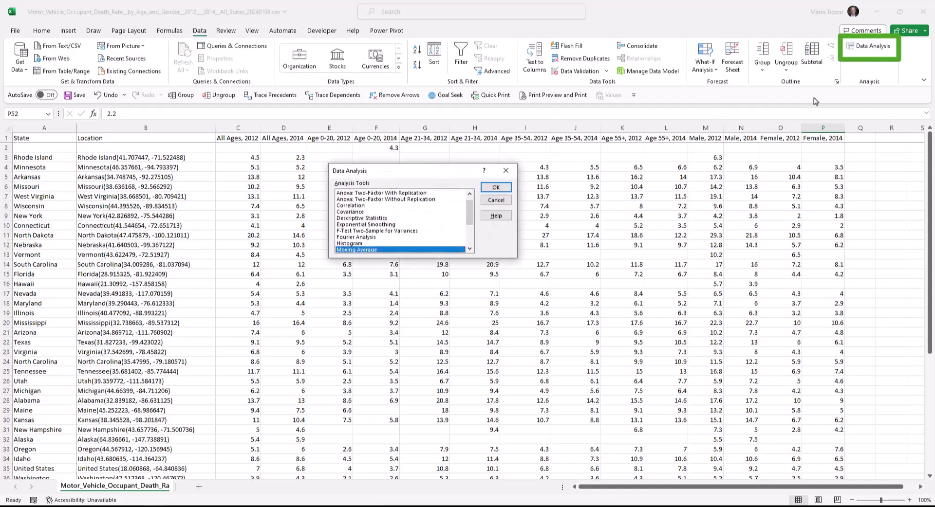
click(390, 218)
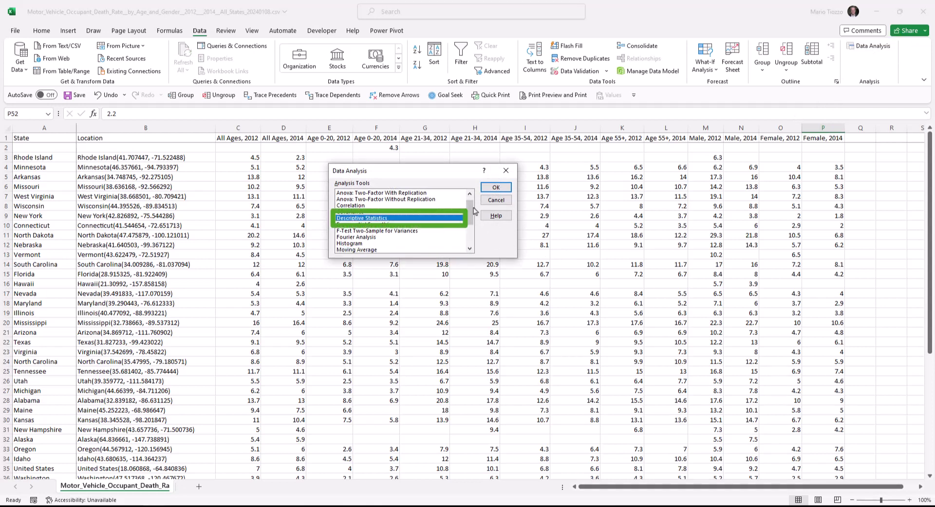
click(497, 190)
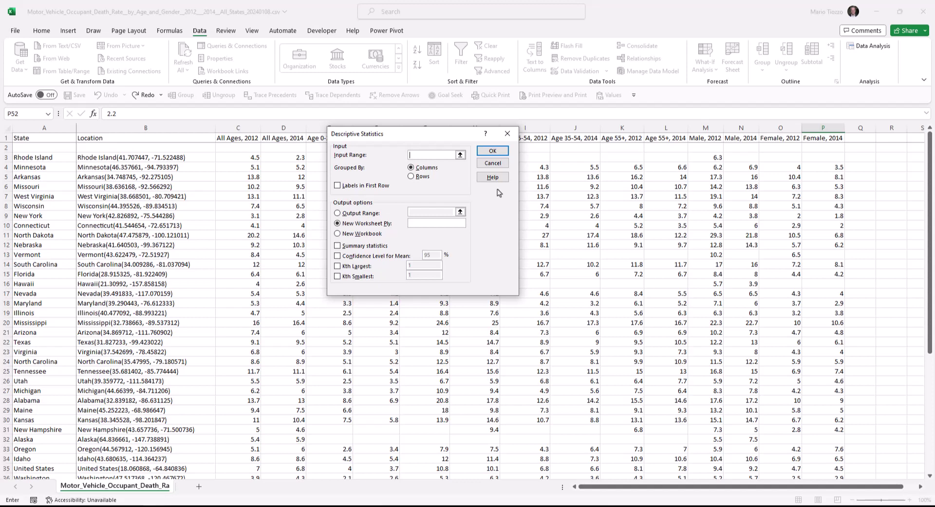
click(731, 128)
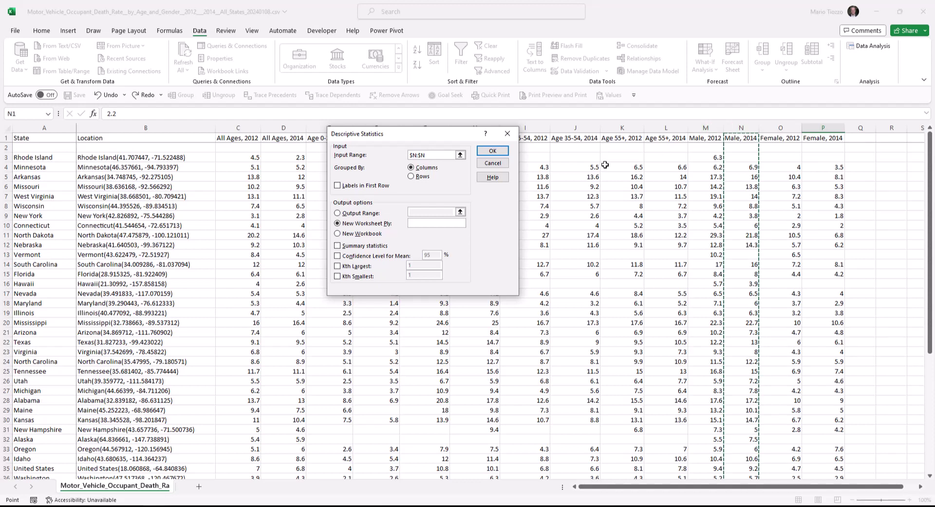
click(338, 187)
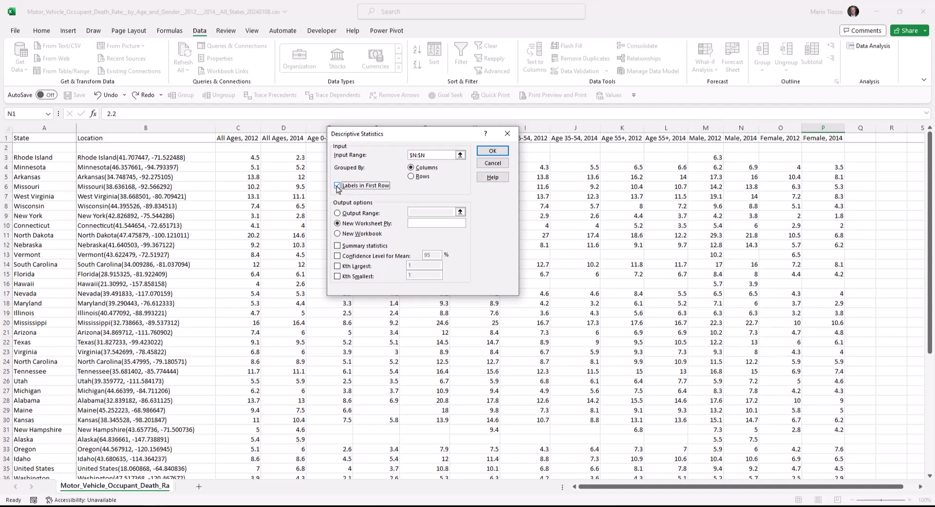
click(337, 214)
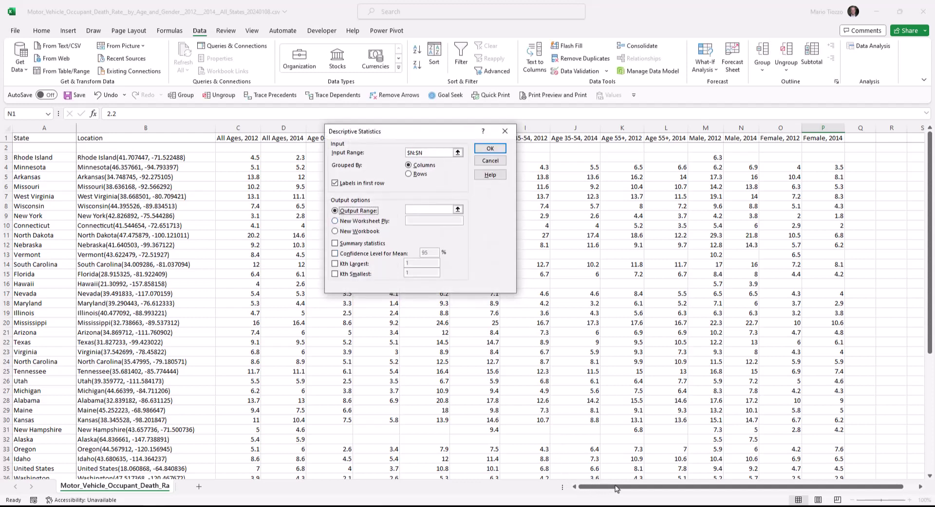
click(888, 167)
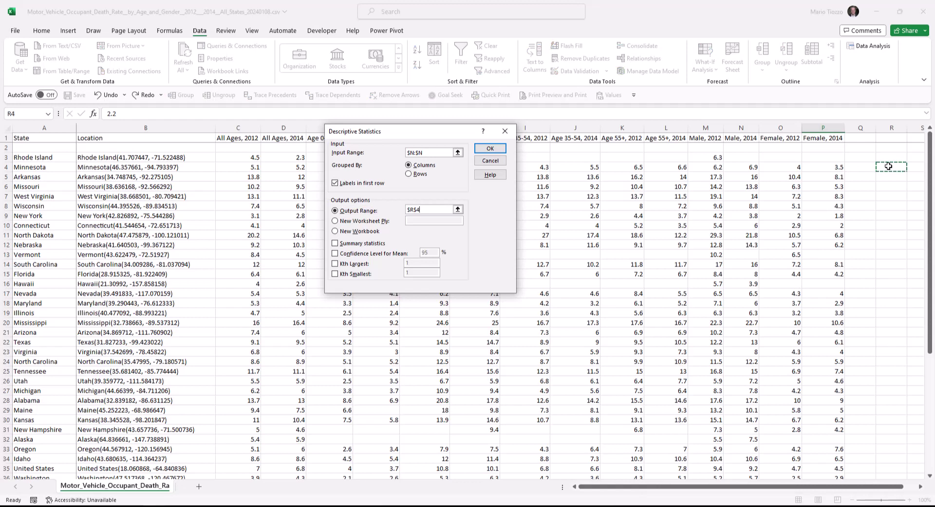
click(334, 244)
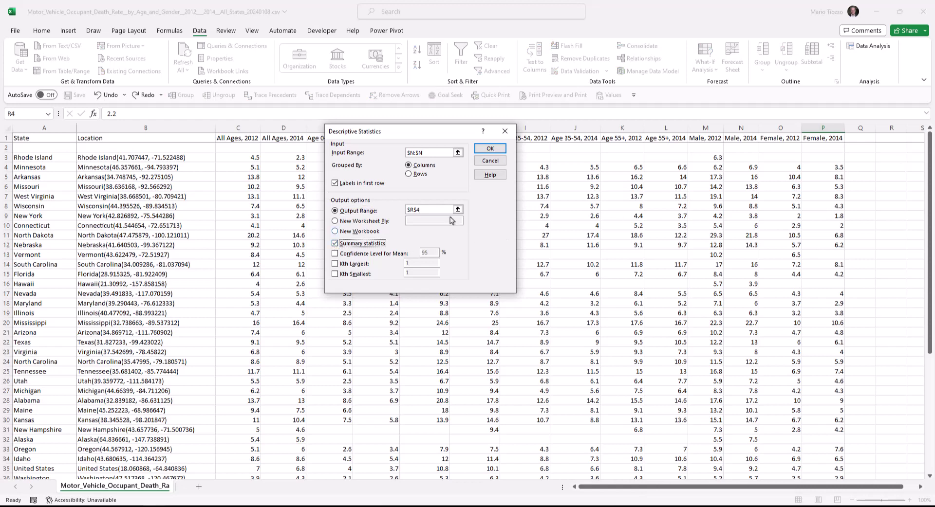
click(490, 149)
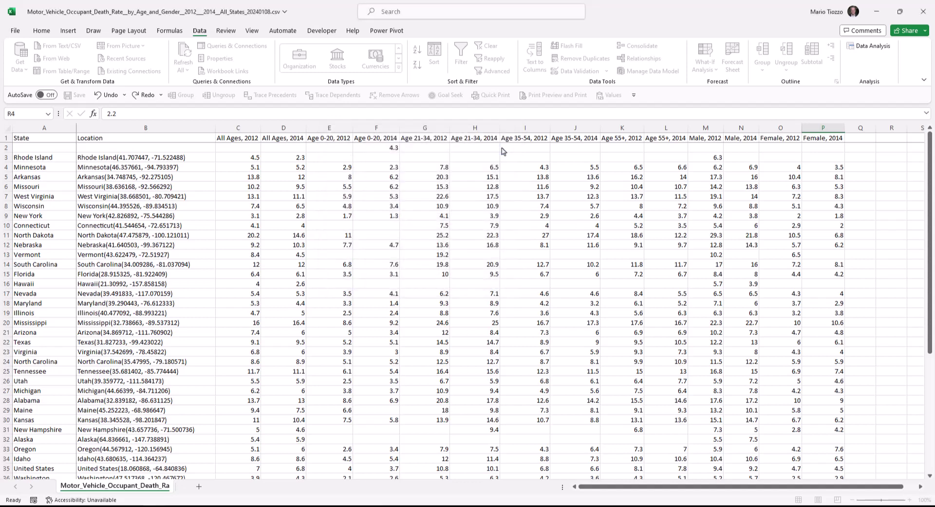
Autofit columns R and S to the contents of the Male, 2014 statistics table.
click(753, 128)
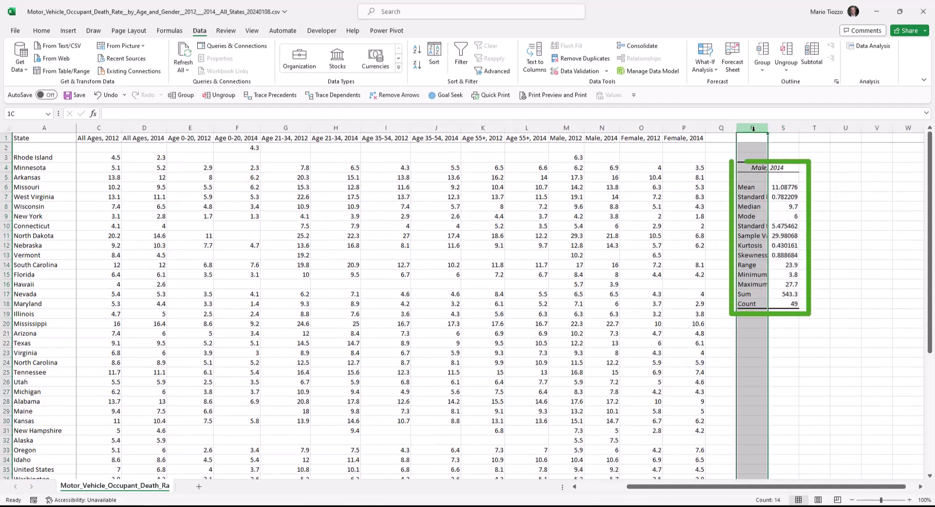
drag(753, 128, 781, 128)
double_click(768, 127)
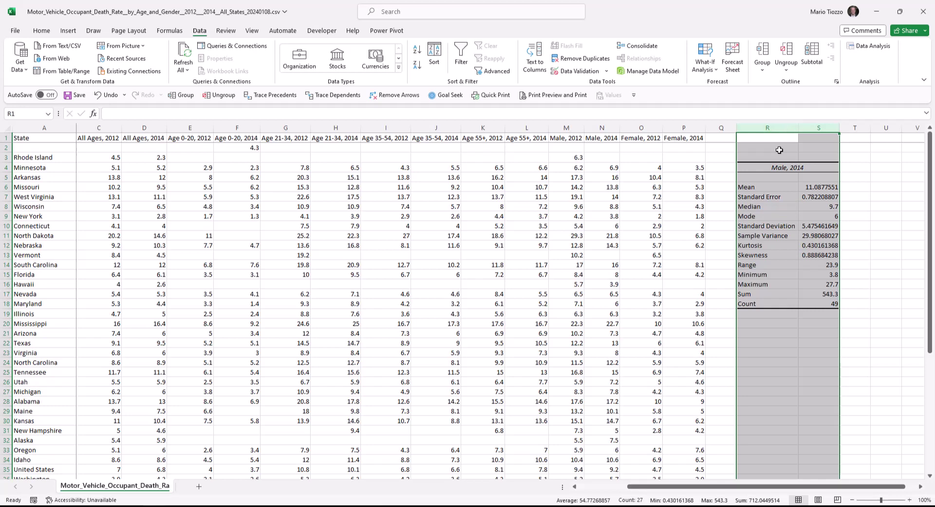
click(745, 236)
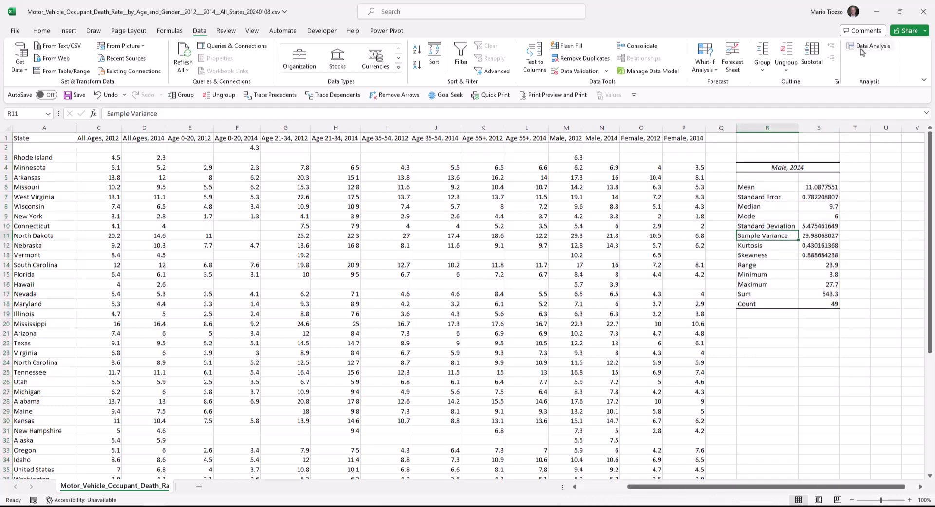
Run Descriptive Statistics on column P (Female, 2014) with labels in the first row, output range $U$4 and summary statistics.
click(885, 52)
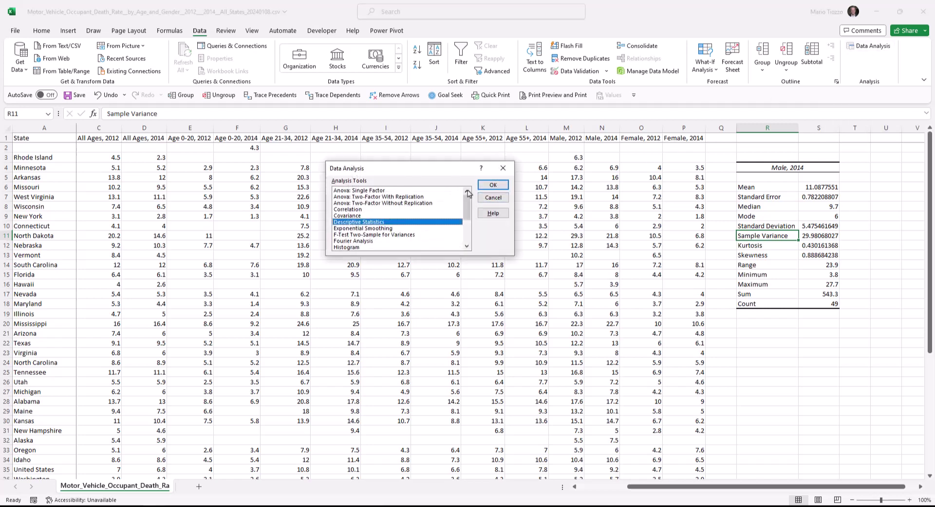
click(493, 186)
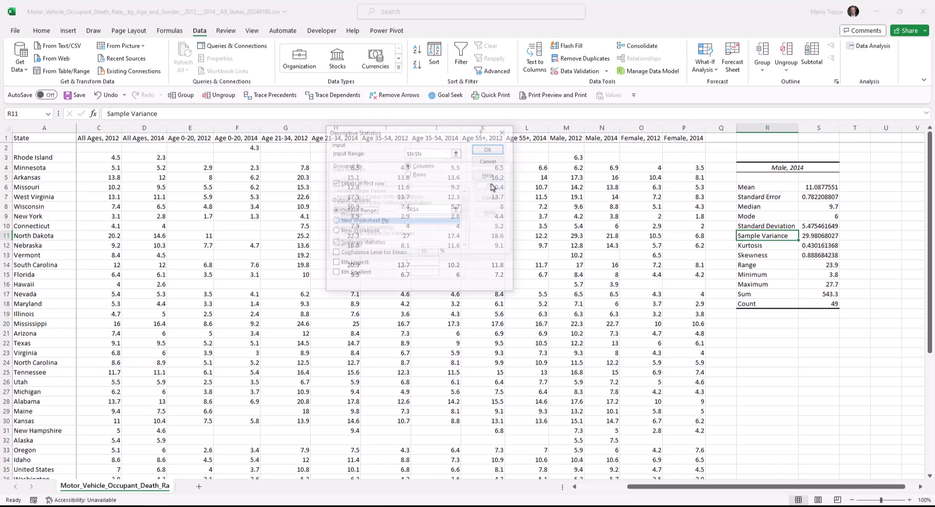
click(684, 128)
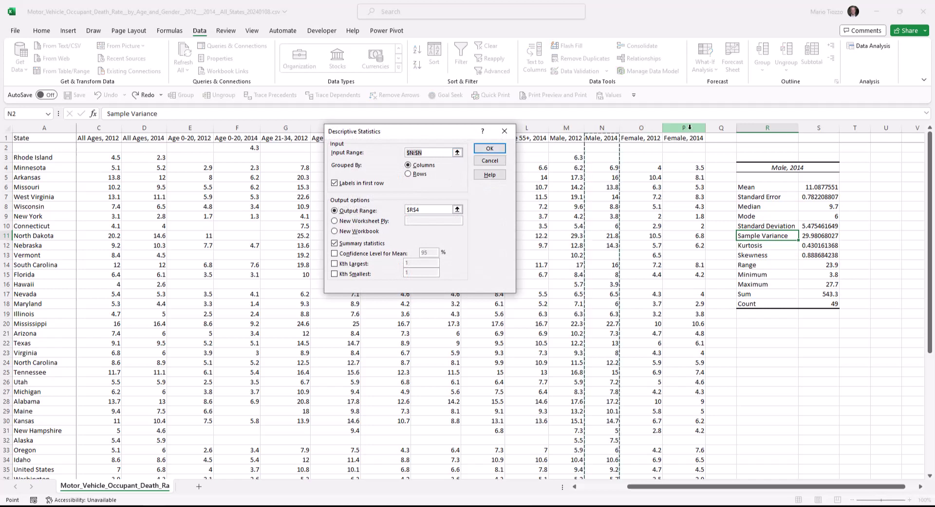
click(414, 210)
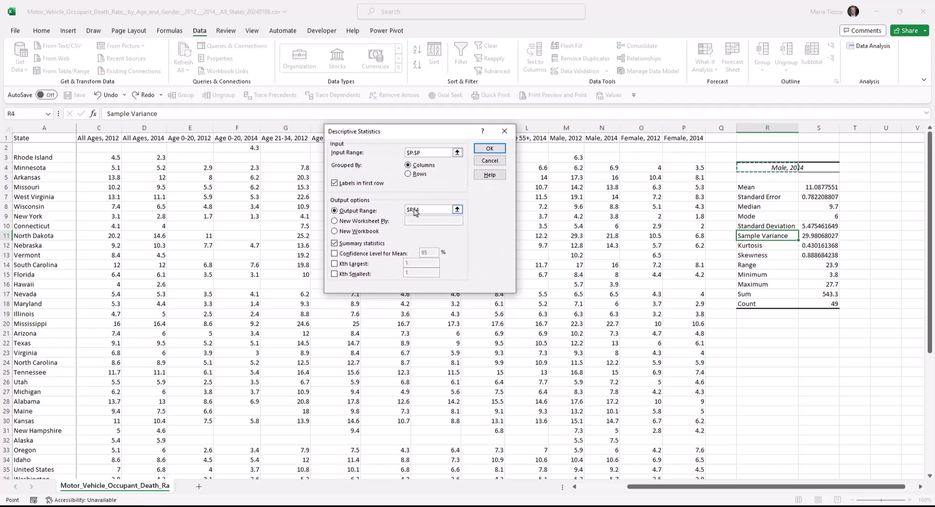
click(890, 168)
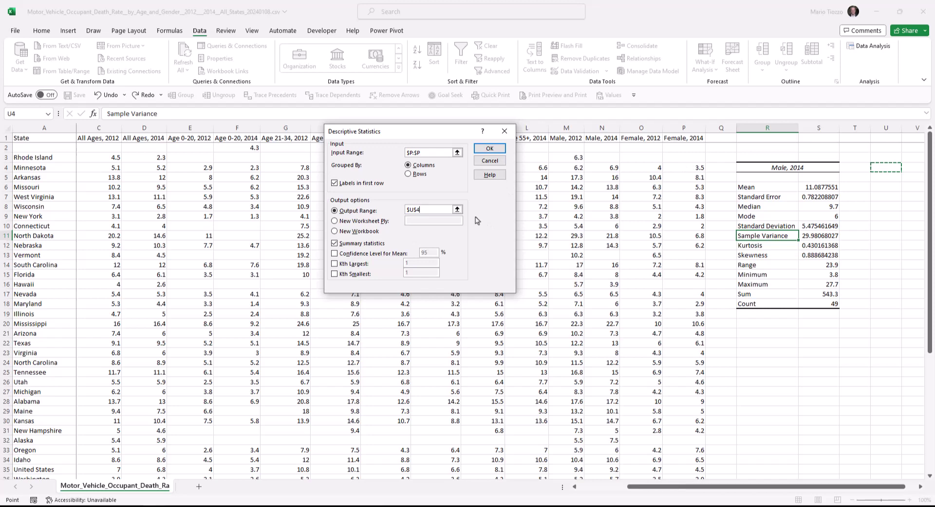
click(490, 150)
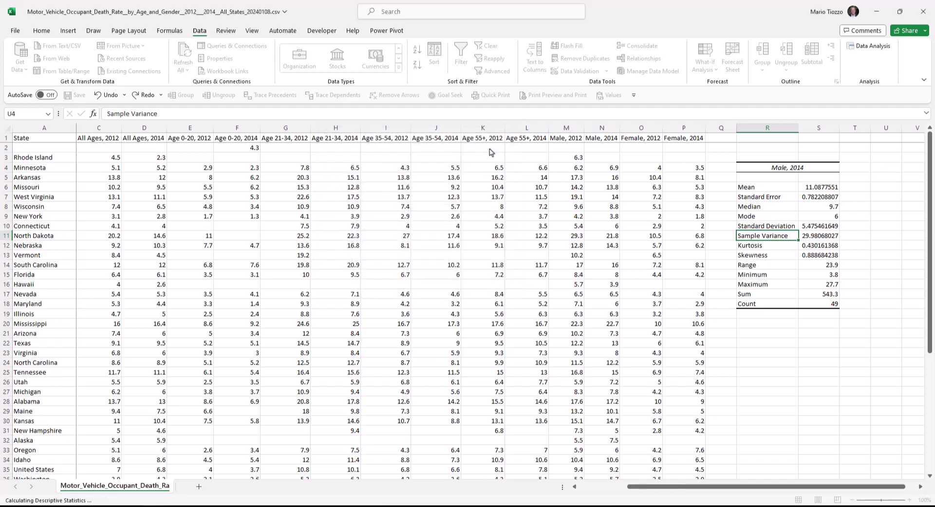
click(774, 138)
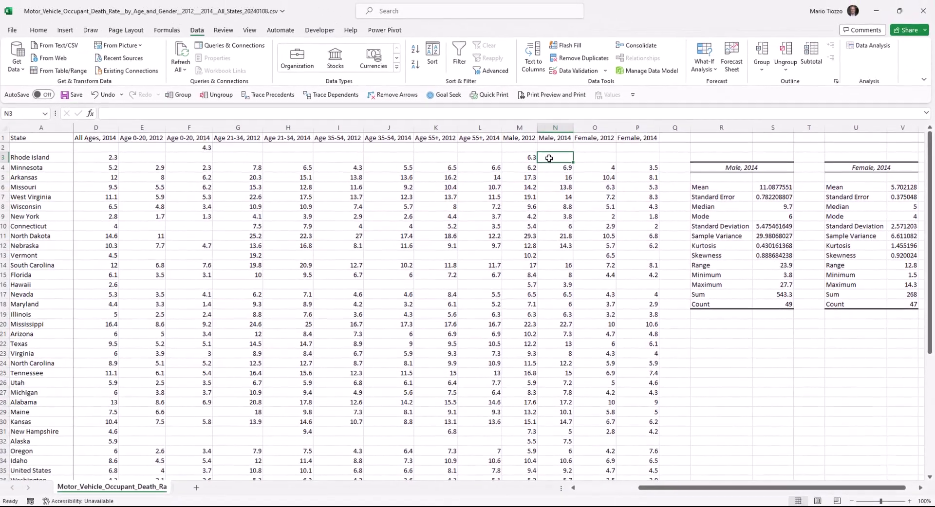
Examine the Male, 2014 column for states with blank values, from Rhode Island down to the last rows.
click(509, 121)
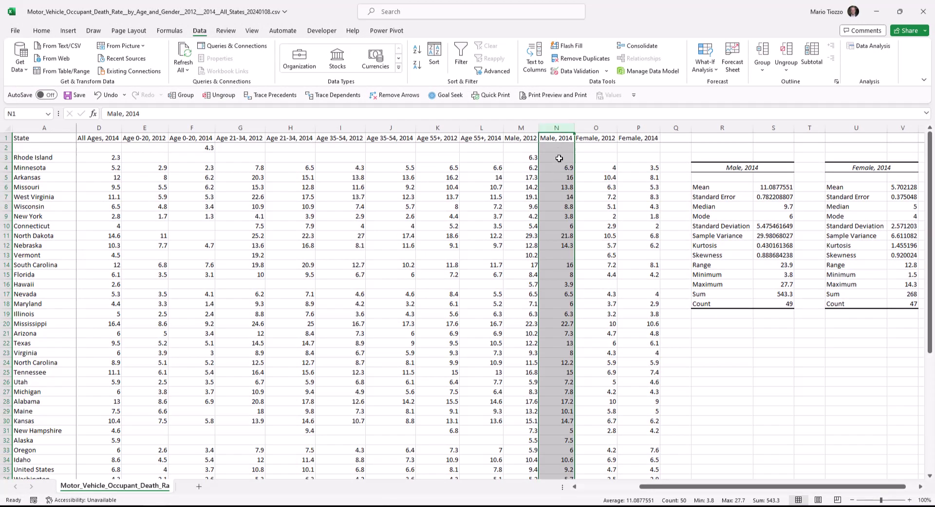
click(559, 154)
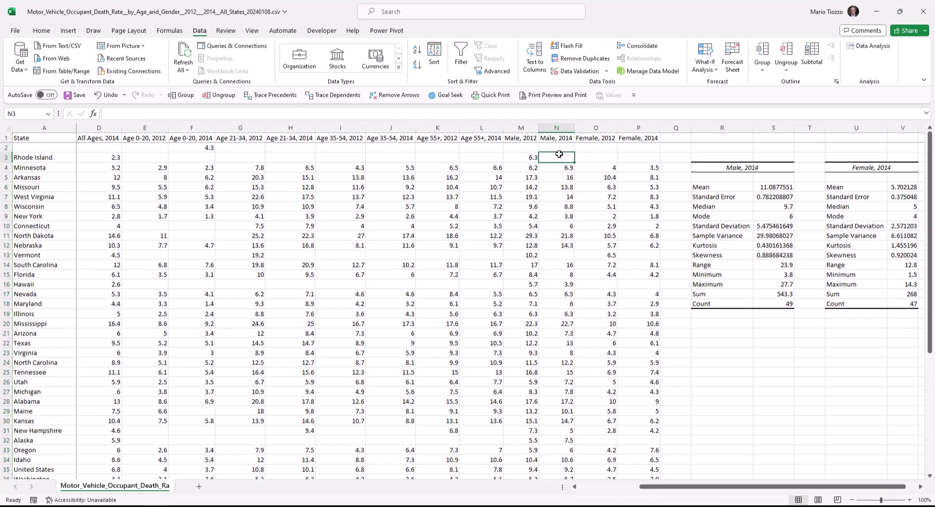
click(559, 255)
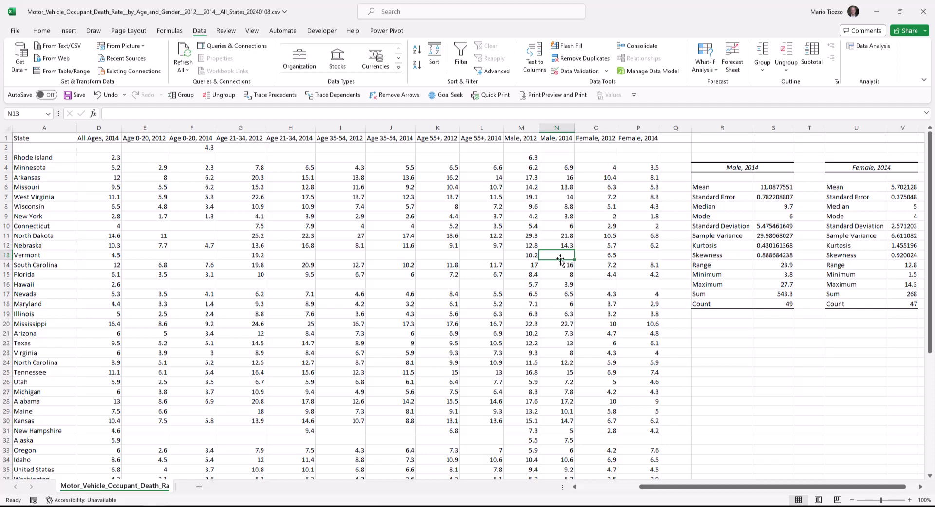
scroll(560, 259, down, 8)
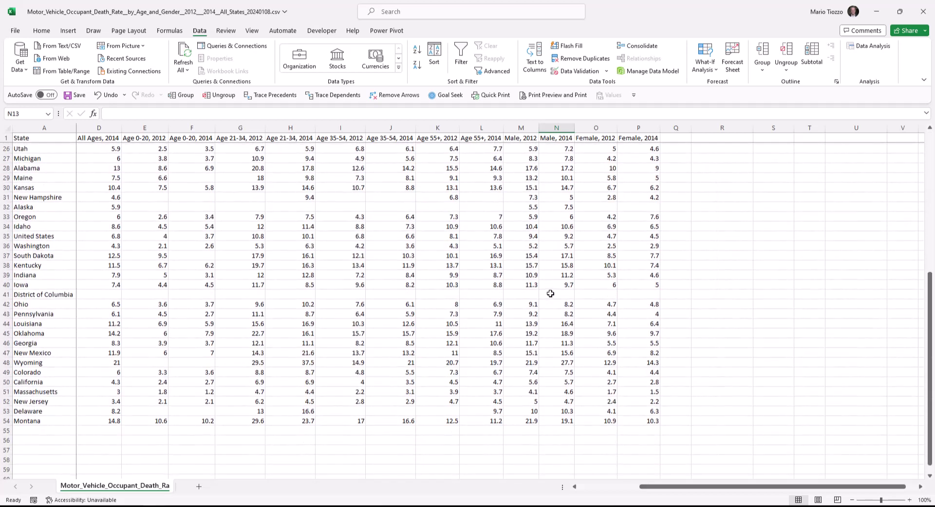
click(550, 294)
scroll(551, 294, up, 8)
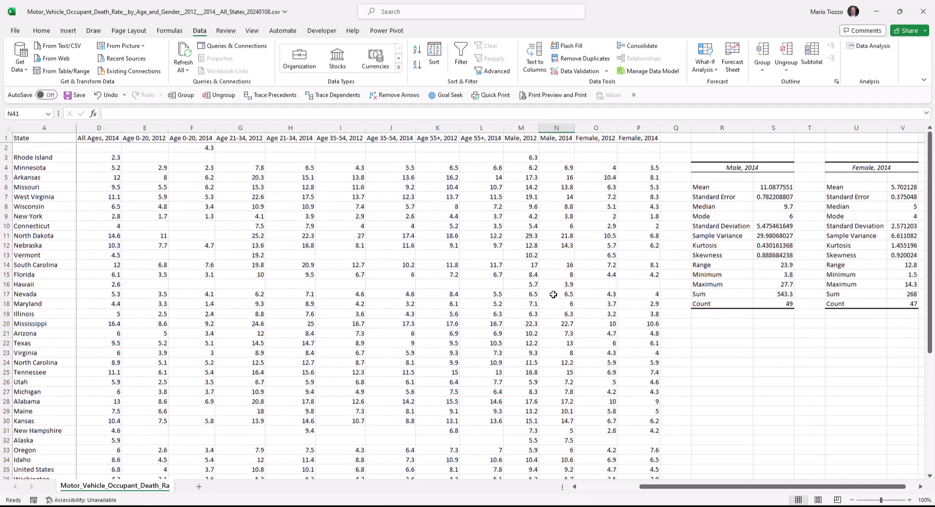
Examine the Female, 2014 column for states with blank values, down to the last rows.
click(648, 158)
click(651, 255)
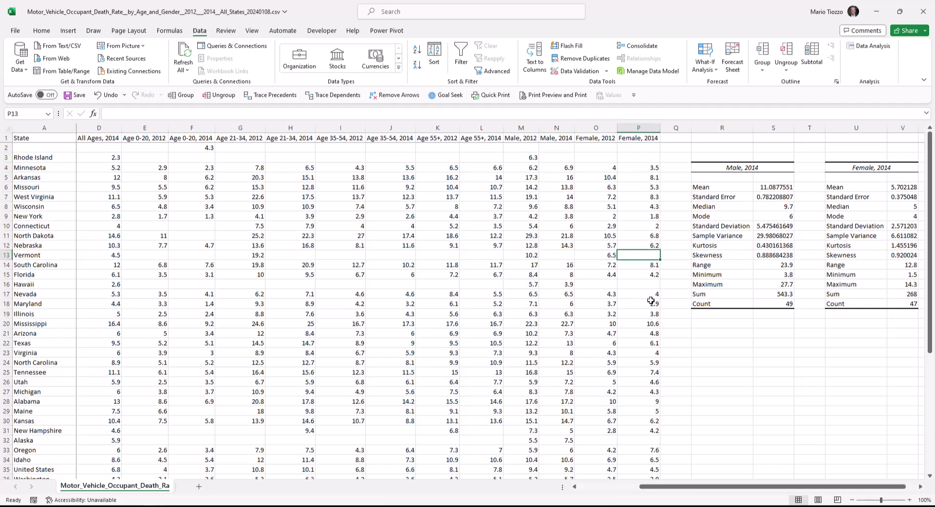
click(651, 285)
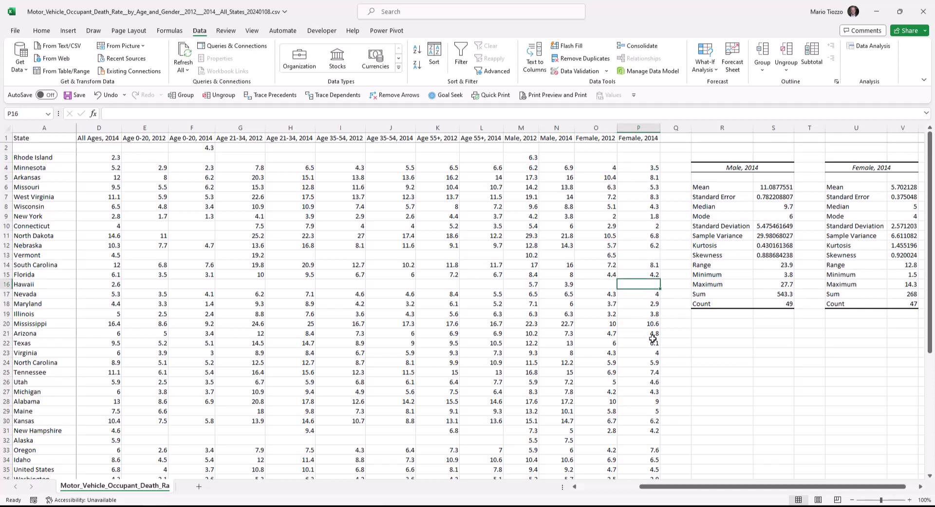
click(648, 443)
scroll(648, 443, down, 4)
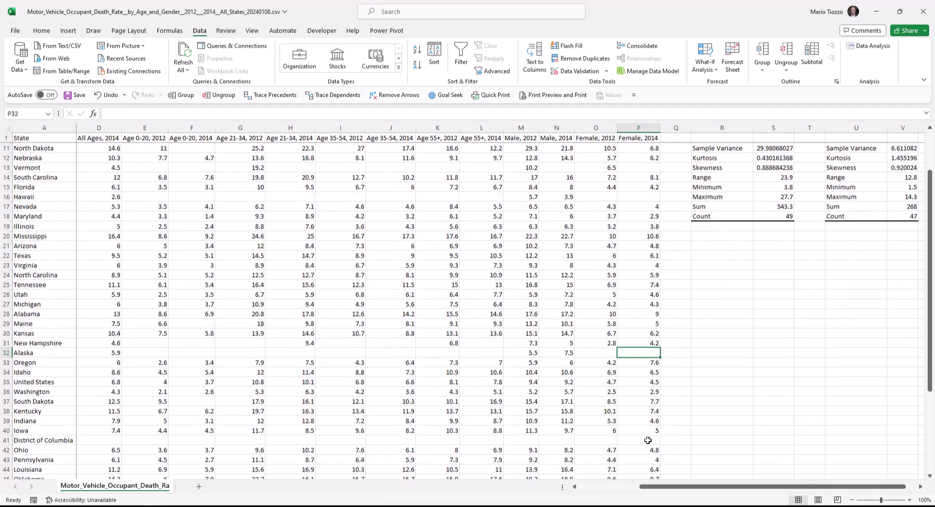
click(649, 411)
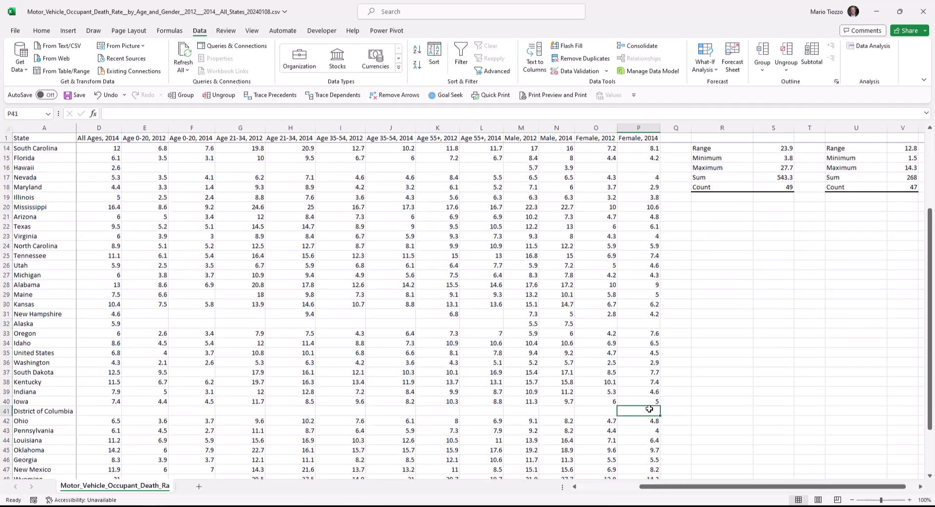
scroll(650, 409, down, 4)
scroll(649, 409, up, 8)
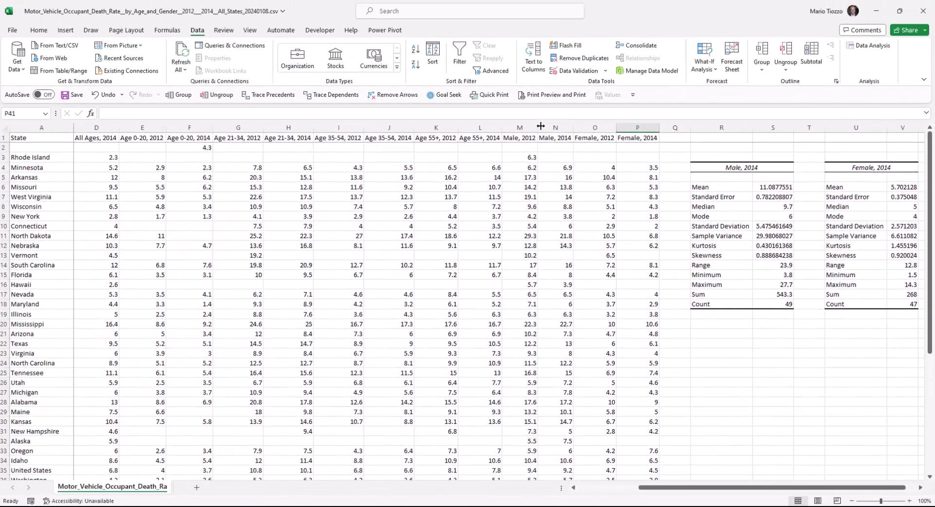
Add a Top Items conditional formatting rule to the Male, 2014 column for the top 1 value, with Light Red Fill with Dark Red Text.
click(551, 127)
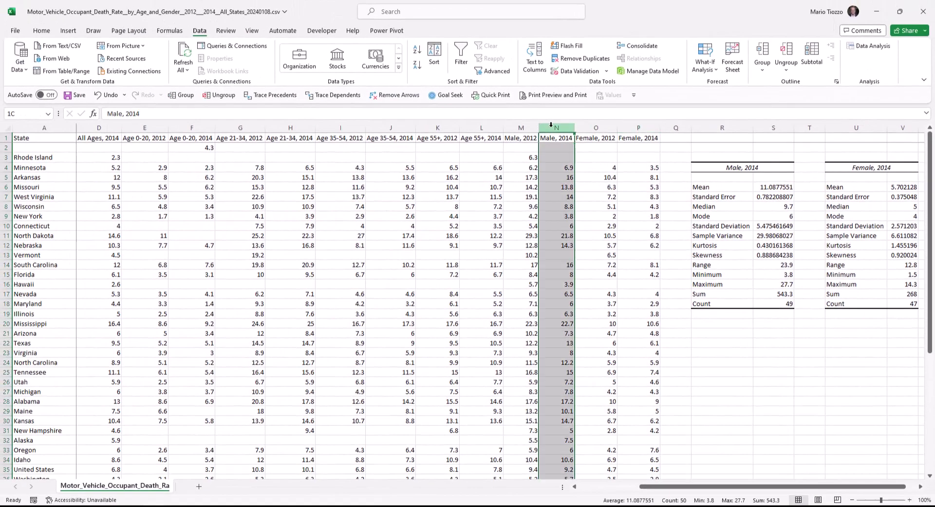
click(39, 31)
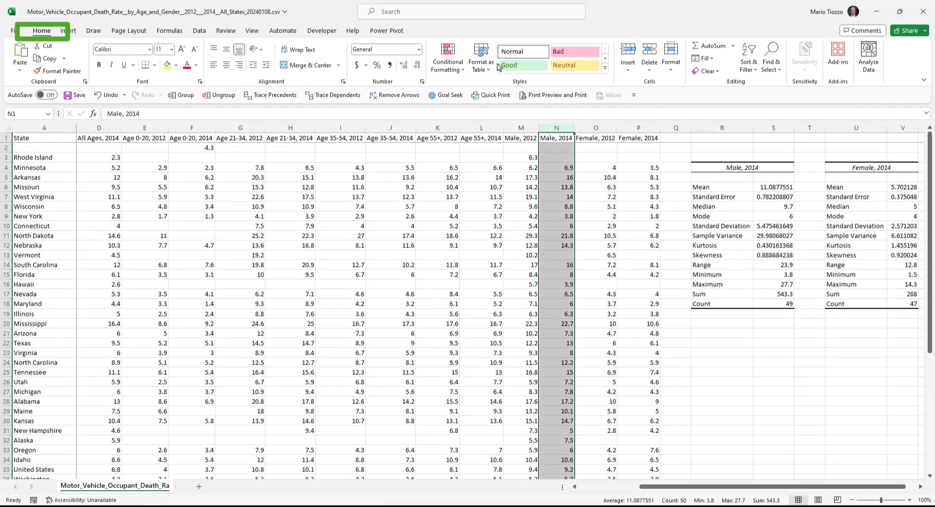
click(455, 77)
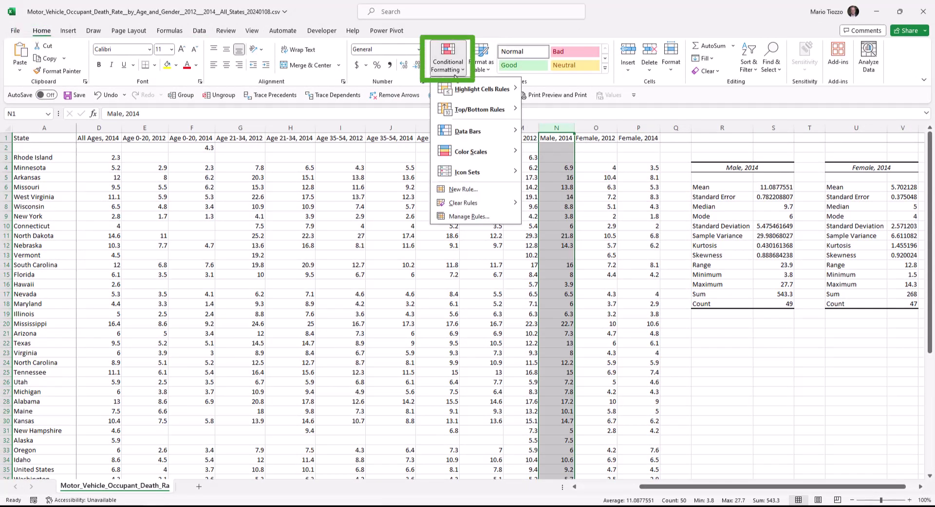
mouse_move(507, 110)
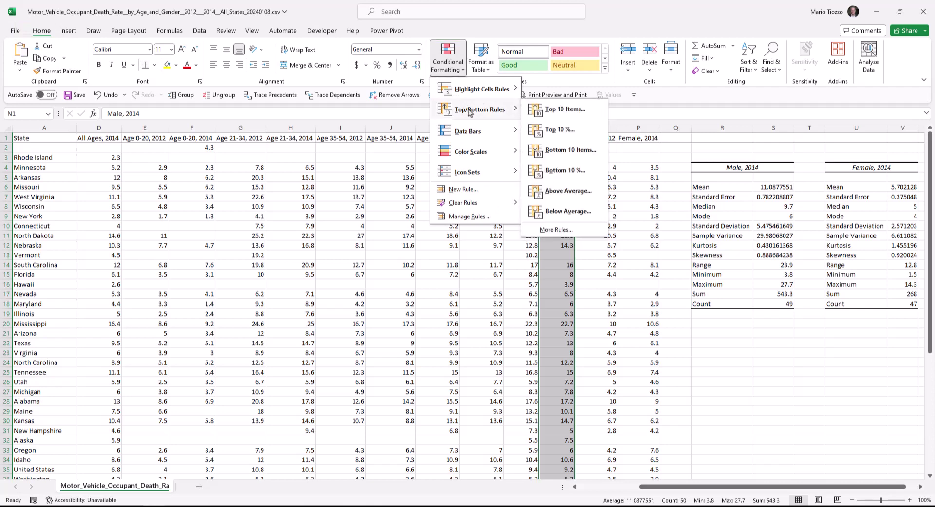
click(564, 110)
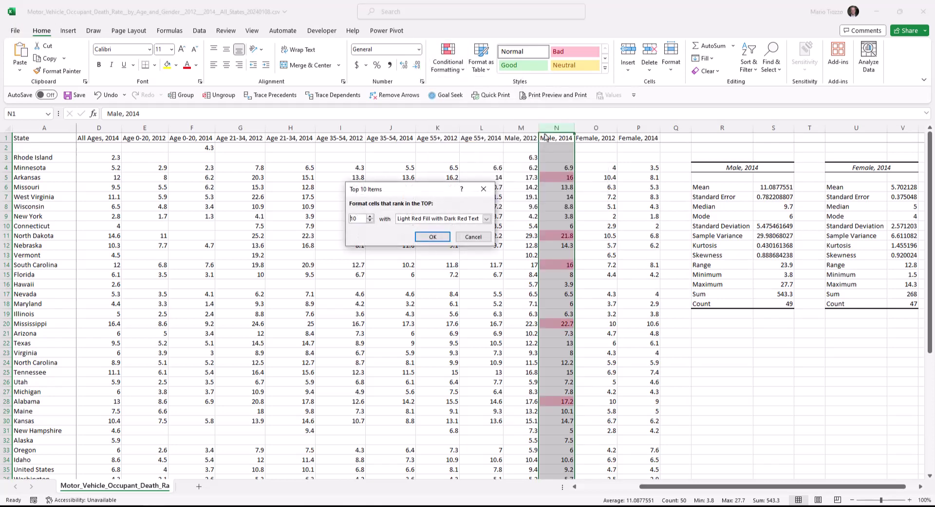
click(371, 221)
click(371, 221)
click(372, 221)
click(371, 221)
click(371, 222)
click(371, 221)
click(371, 222)
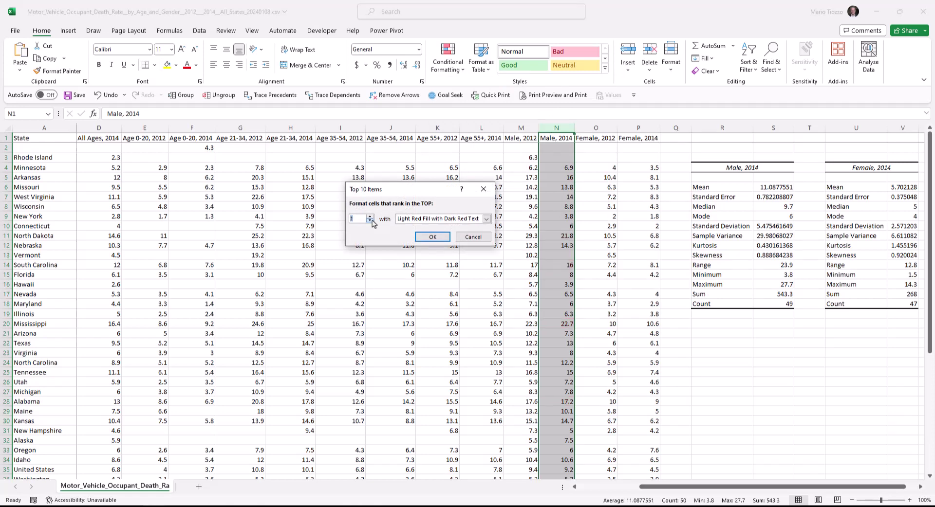
click(426, 238)
Add a Bottom Items conditional formatting rule to the Male, 2014 column for the bottom 1 value, with Light Red Fill with Dark Red Text.
click(448, 58)
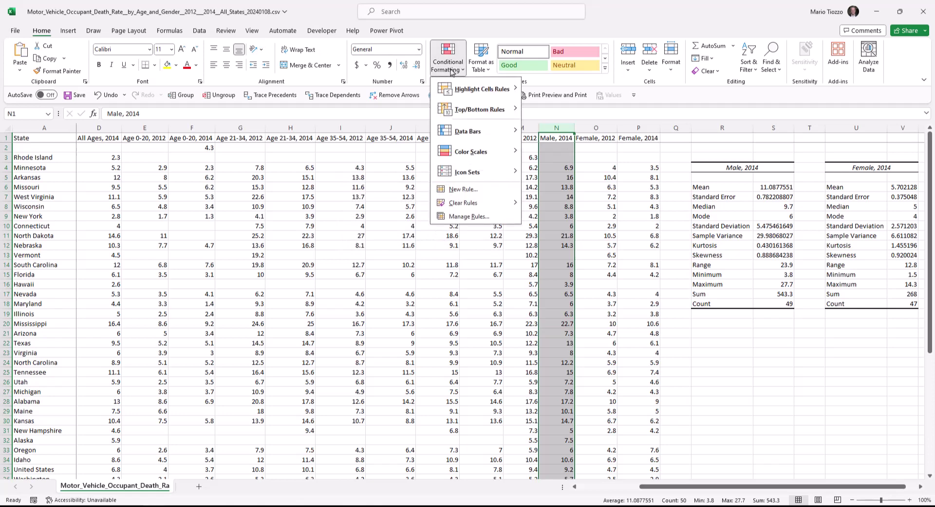
mouse_move(458, 91)
mouse_move(458, 111)
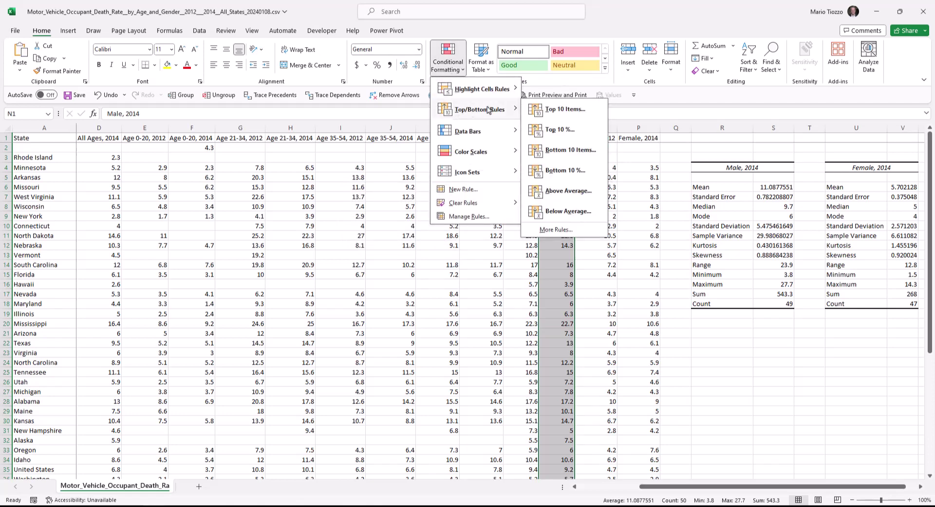
click(573, 154)
click(370, 222)
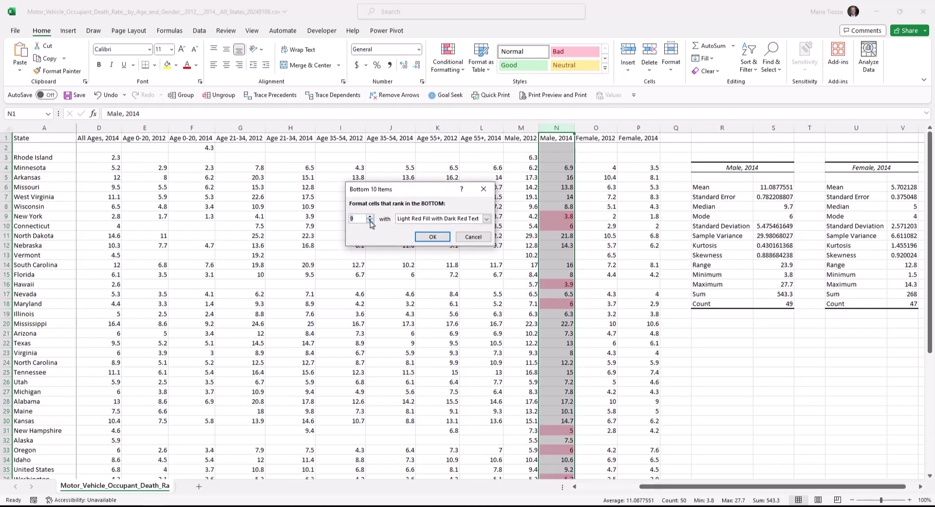
click(370, 222)
click(370, 221)
click(370, 222)
click(370, 222)
click(370, 221)
click(370, 222)
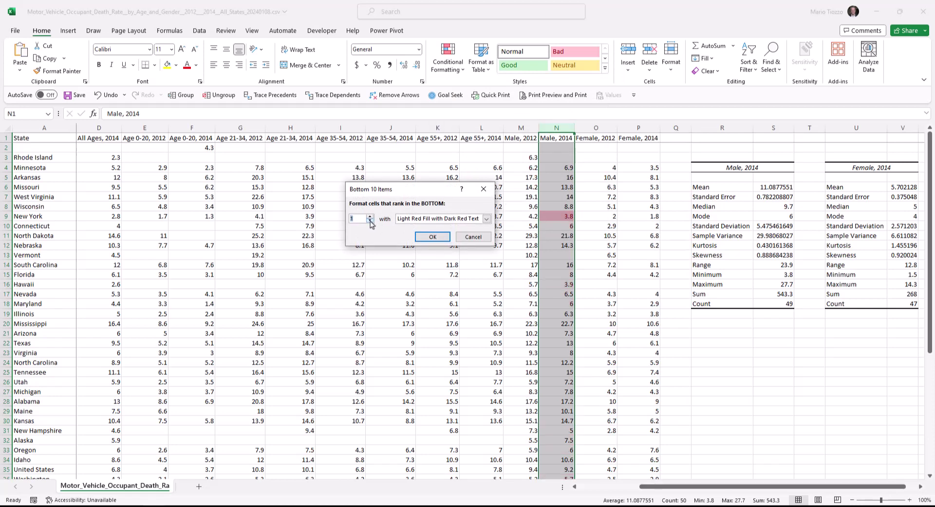
click(431, 237)
Compare the highlighted highest and lowest rates in the Male, 2014 column with the Minimum and Maximum in its statistics table.
click(576, 276)
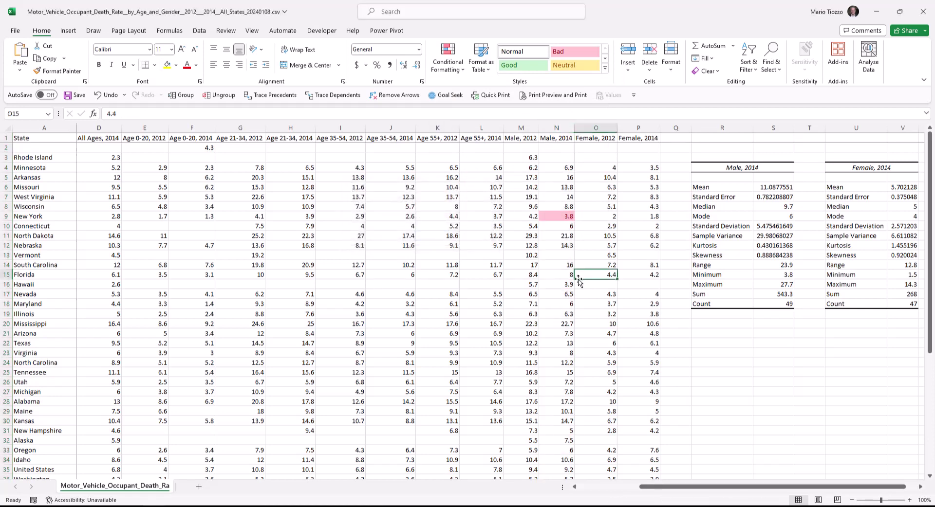
scroll(575, 279, down, 2)
scroll(575, 278, up, 2)
scroll(575, 281, down, 6)
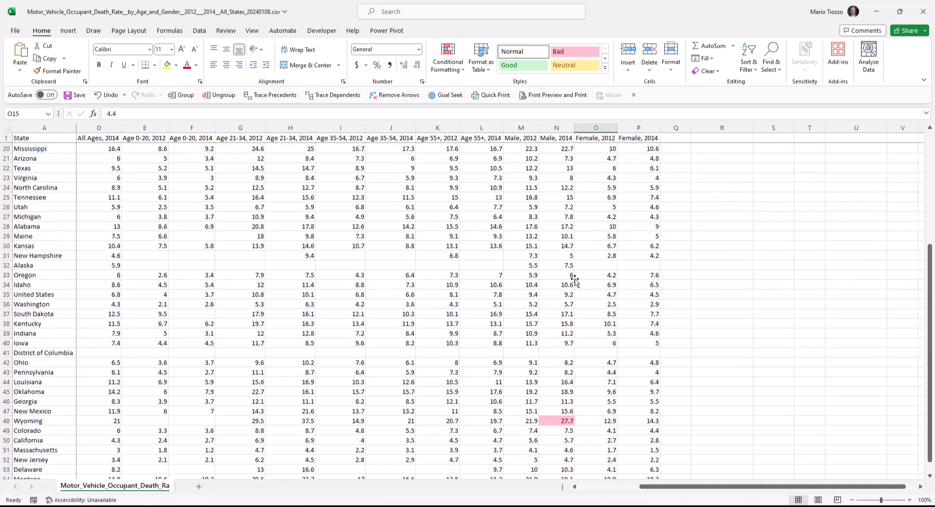
scroll(564, 317, down, 4)
scroll(561, 345, up, 1)
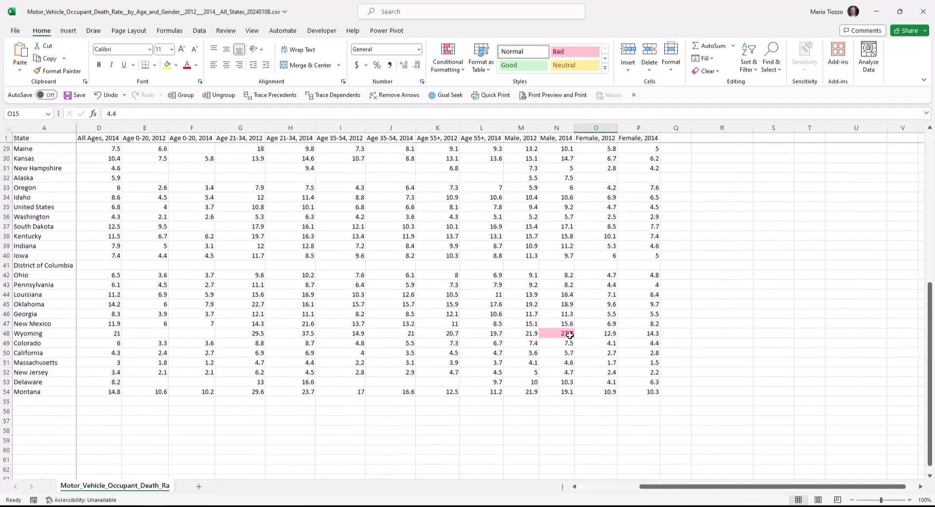
click(567, 335)
scroll(563, 350, up, 4)
scroll(564, 351, up, 5)
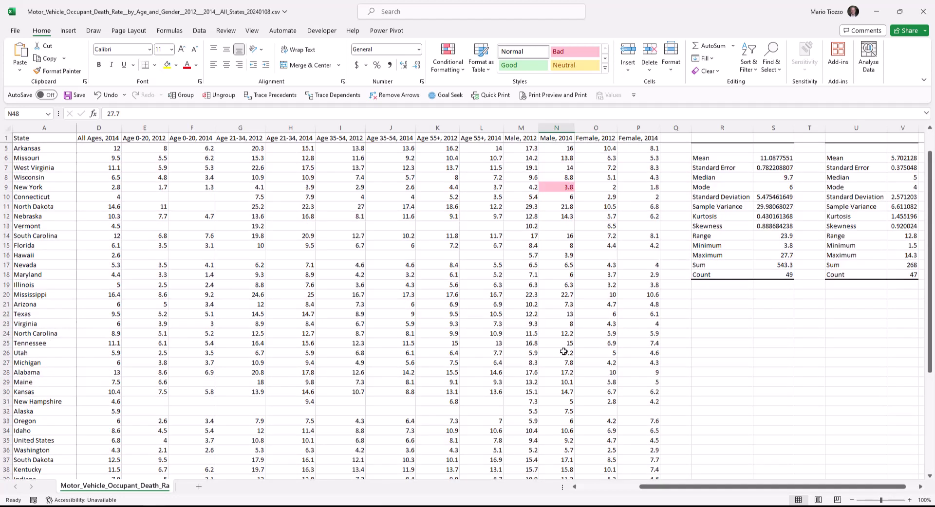
click(564, 216)
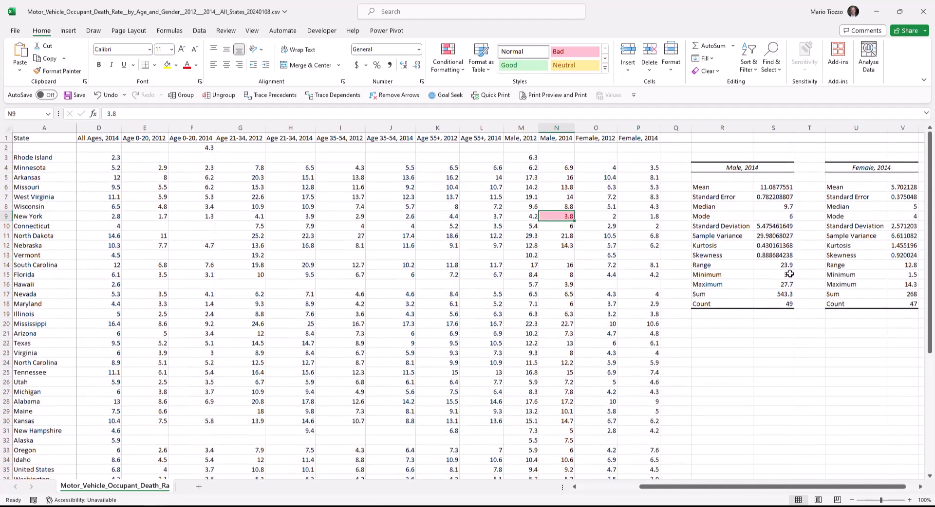
drag(785, 275, 787, 288)
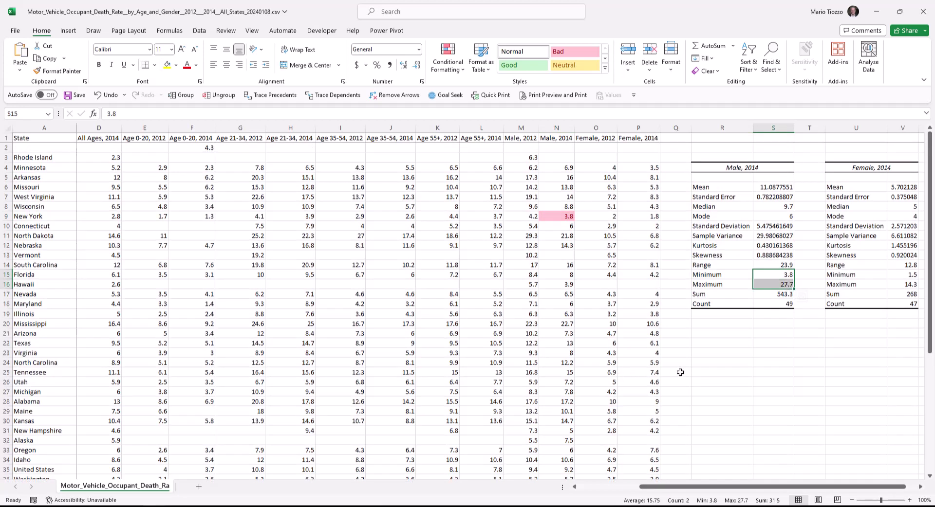
Copy the Male, 2014 column's formatting onto the Female, 2014 column with Format Painter to highlight its highest and lowest rates.
click(559, 129)
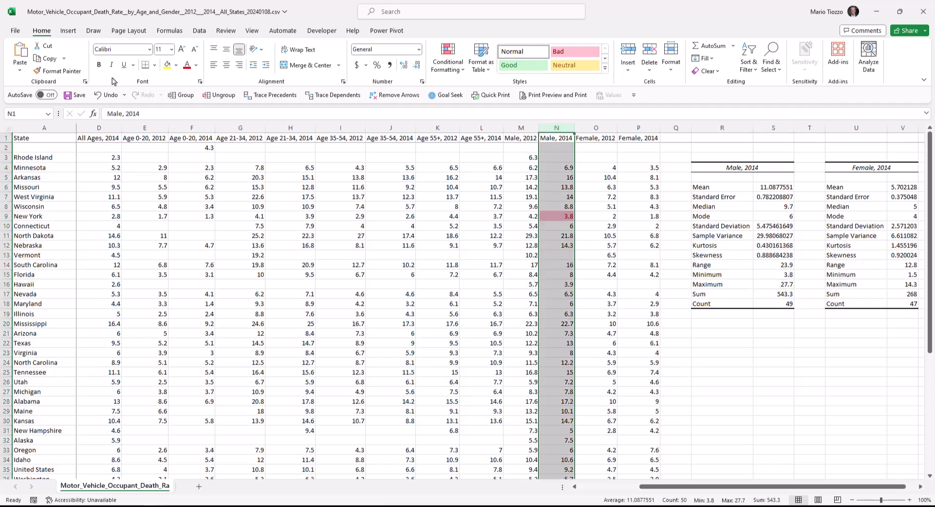
click(57, 71)
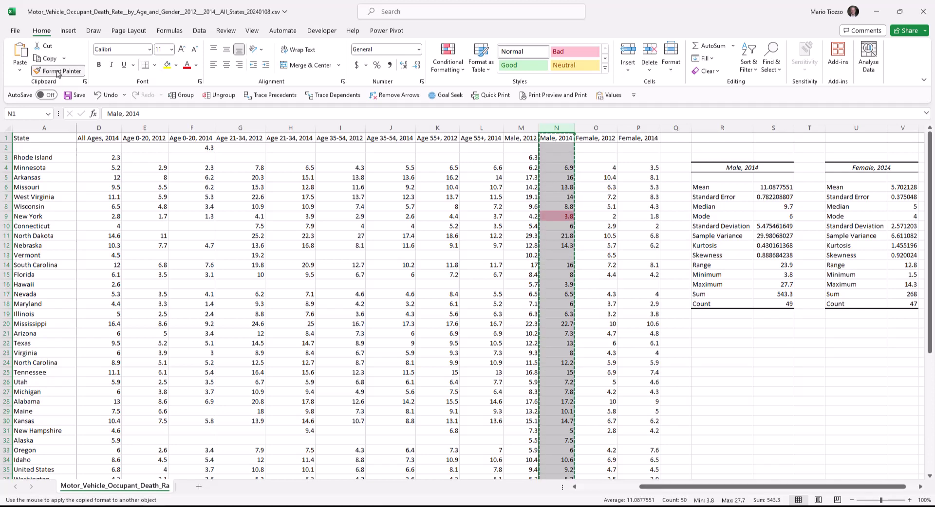
click(639, 128)
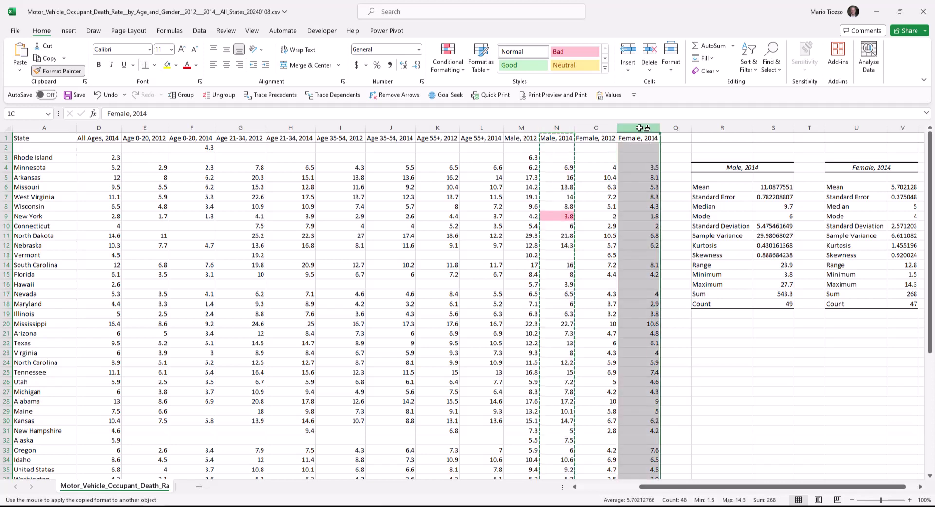
click(628, 216)
double_click(651, 127)
click(648, 190)
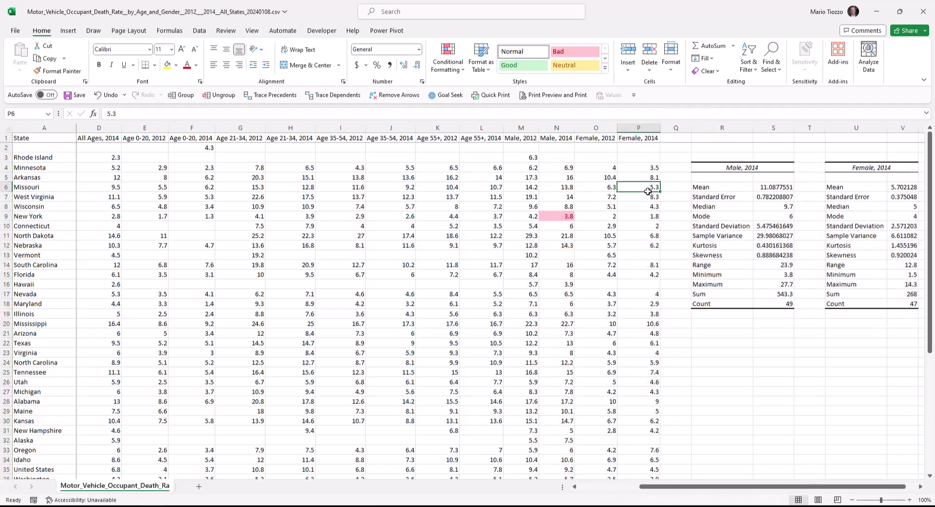
Compare the highlighted rates in the Female, 2014 column with the Minimum and Maximum in its statistics table.
scroll(648, 193, down, 6)
scroll(647, 193, down, 2)
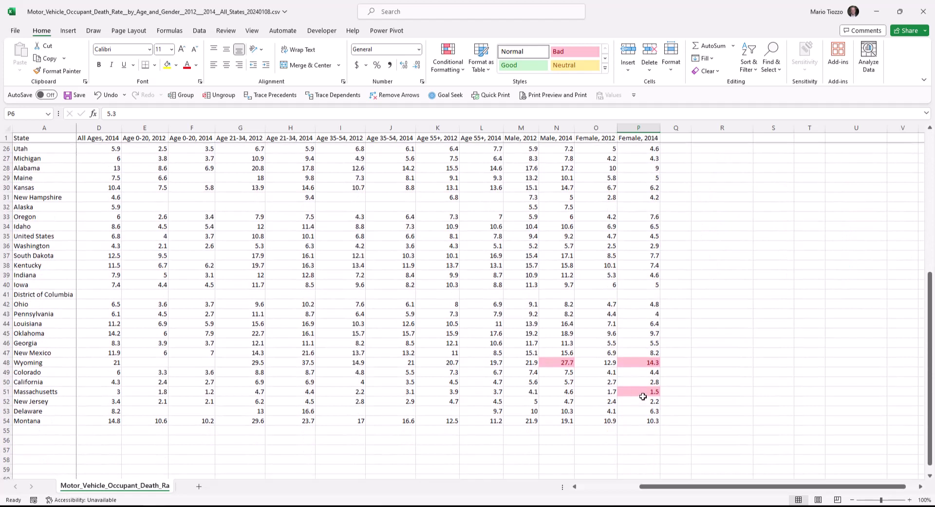
scroll(652, 380, up, 8)
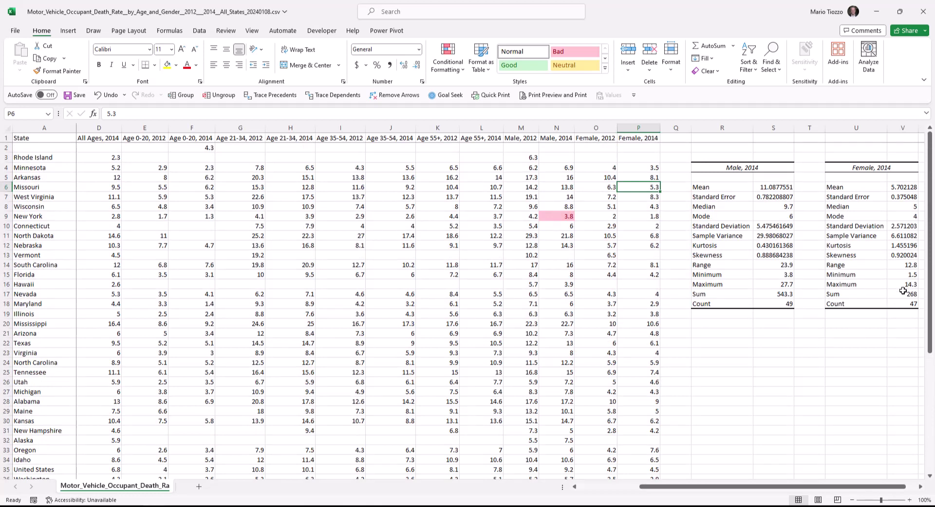
scroll(551, 402, down, 8)
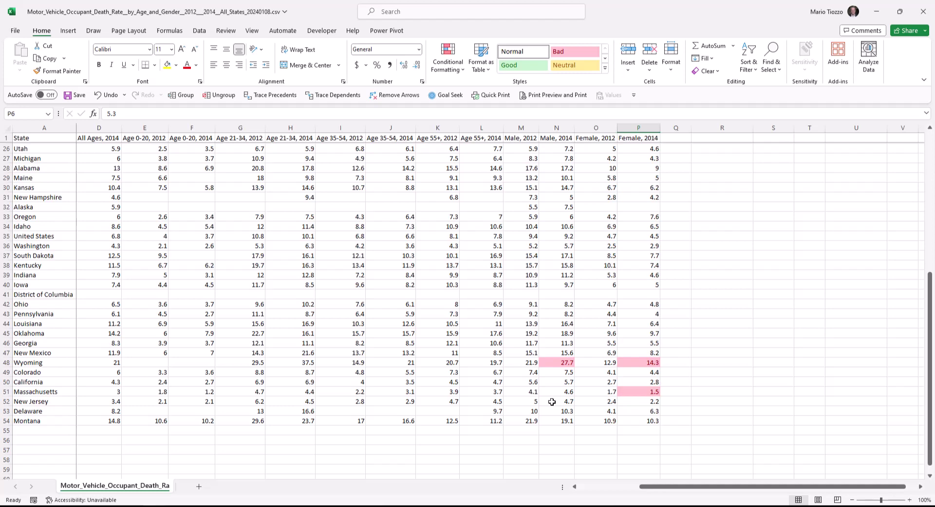
scroll(551, 402, up, 8)
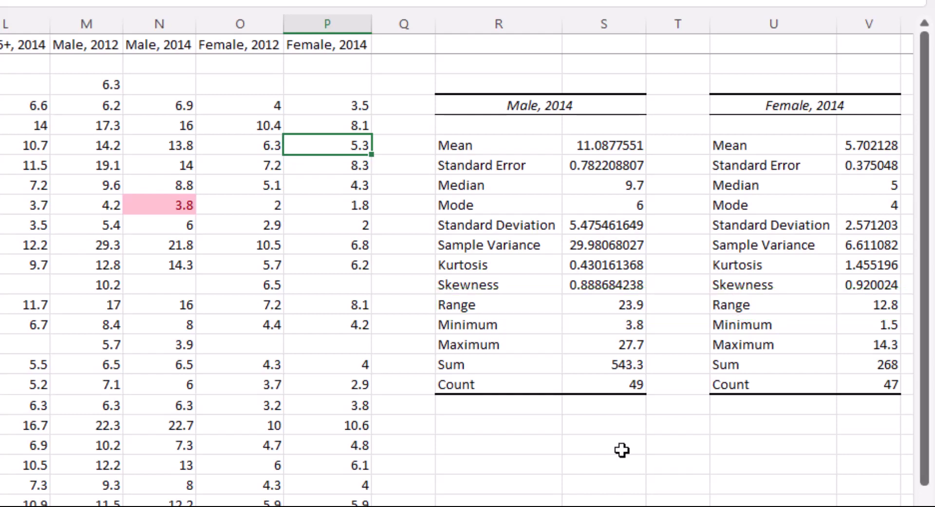
Calculate the male range with =27.7-3.8 in cell S21 below the Male, 2014 table and check it against the table's Range.
click(584, 440)
text(=)
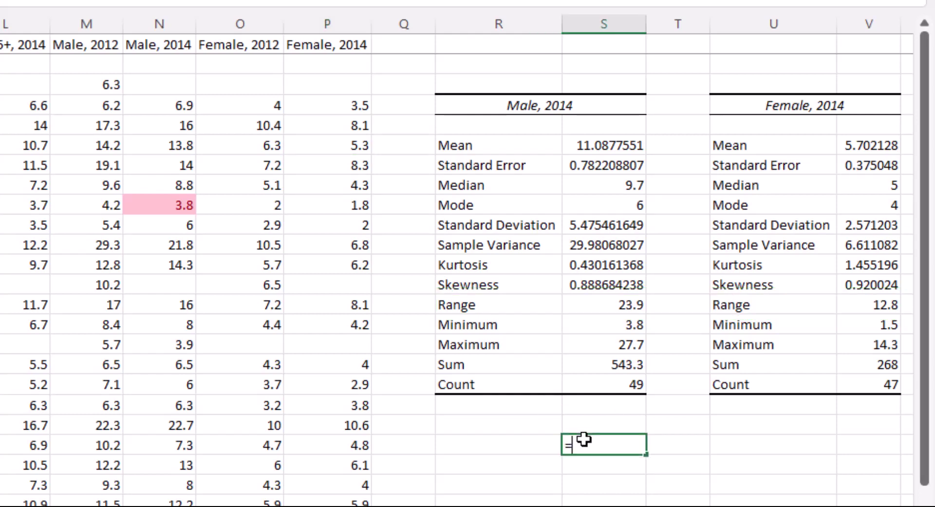
scroll(535, 458, down, 7)
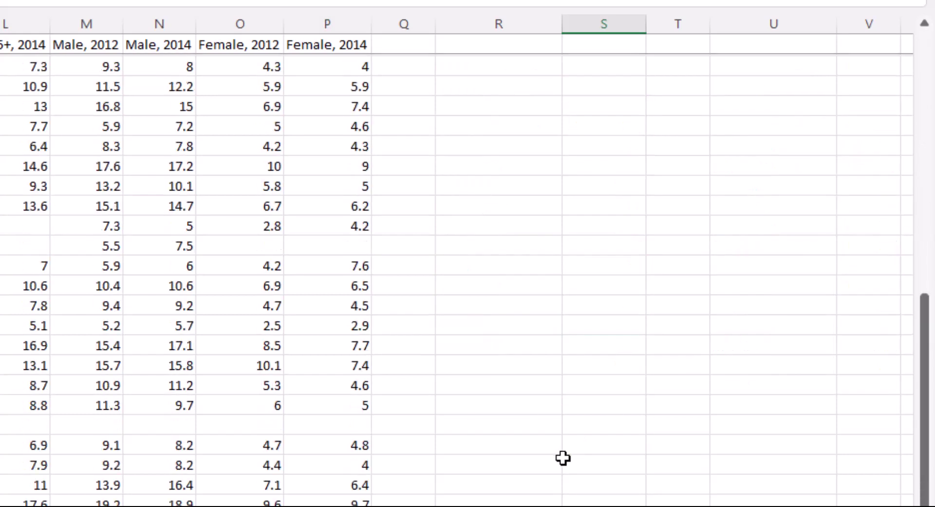
scroll(562, 458, up, 6)
scroll(563, 459, up, 1)
text(2)
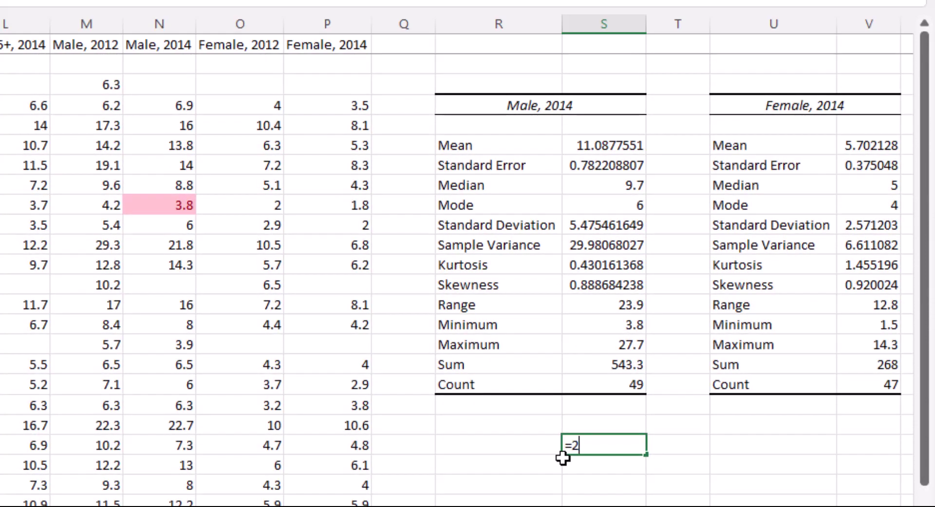
text(7.7-3.8)
key(Return)
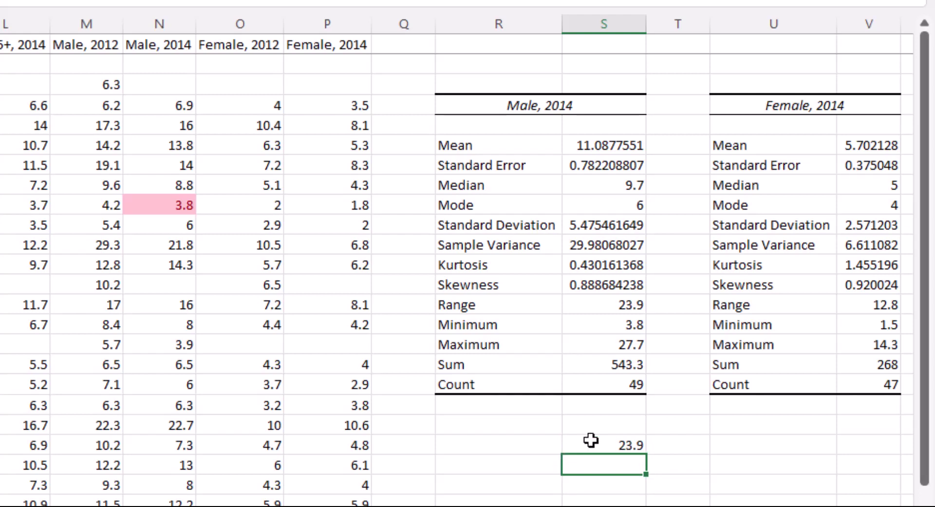
click(604, 305)
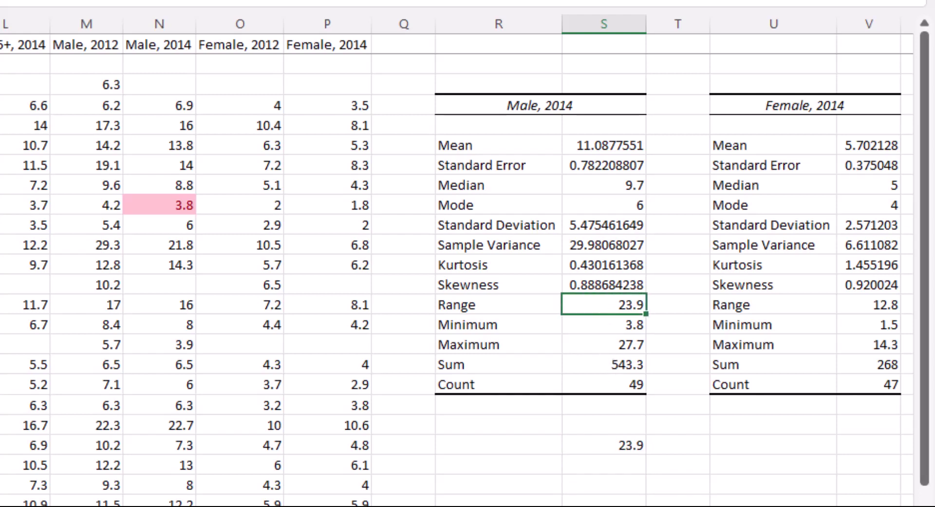
Calculate the Male, 2014 range in cell S22 with the formula =MAX(N:N)-MIN(N:N).
click(601, 471)
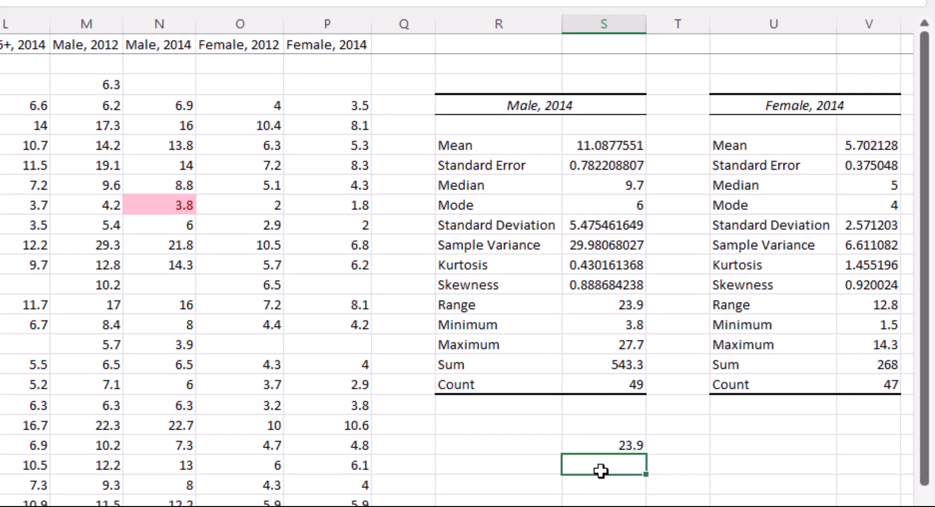
text(=max()
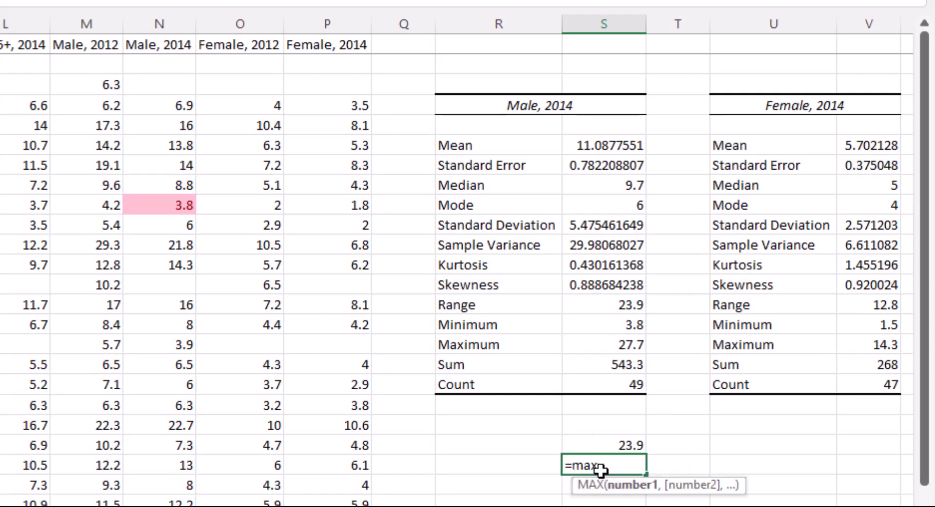
click(162, 22)
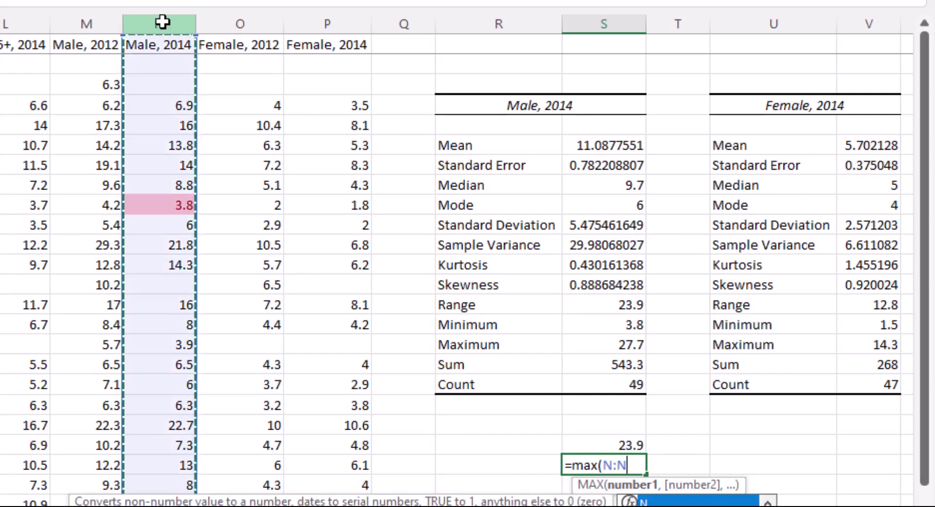
text()-min()
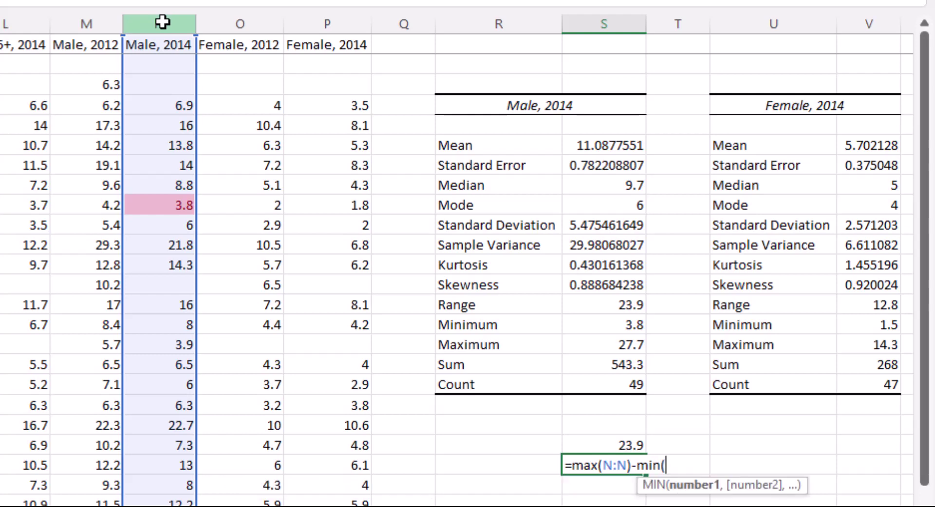
click(163, 22)
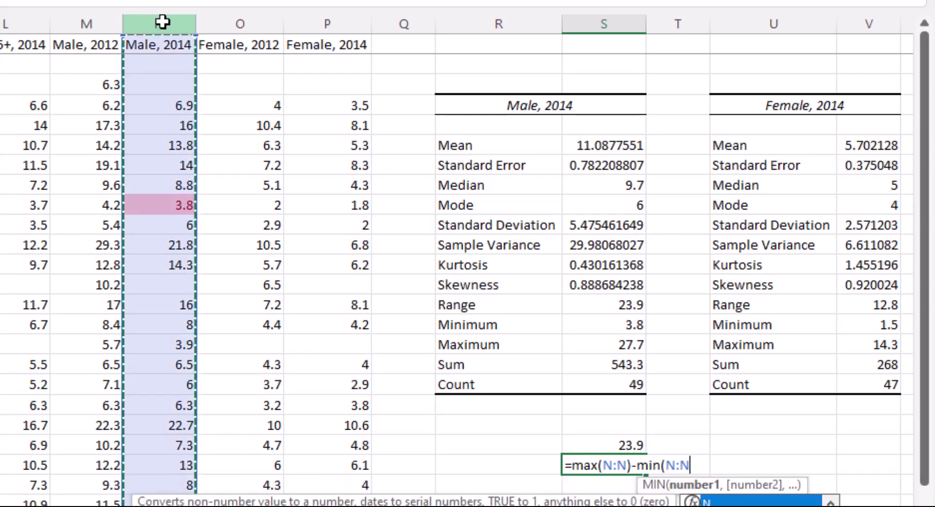
text())
key(Return)
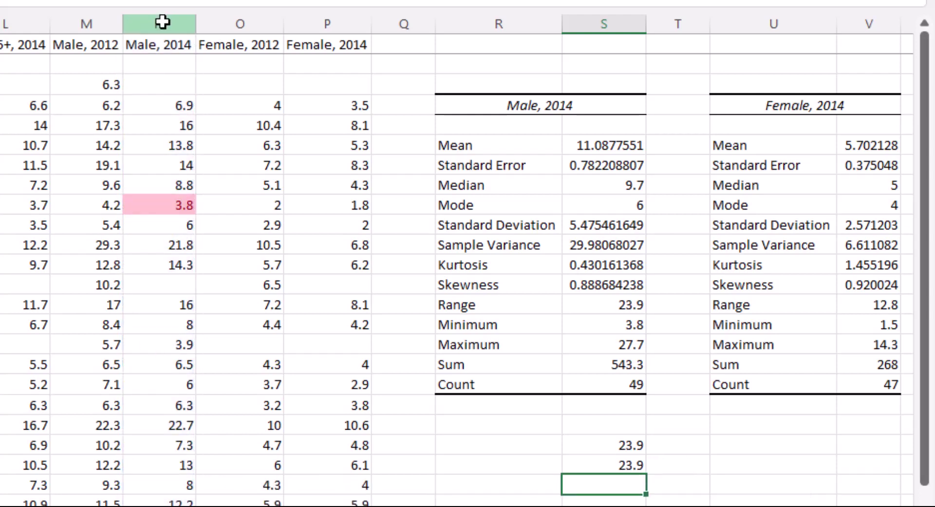
Copy the male range formula into cell S23 and redirect both references to the Female, 2014 column, giving =MAX(P:P)-MIN(P:P).
key(Up)
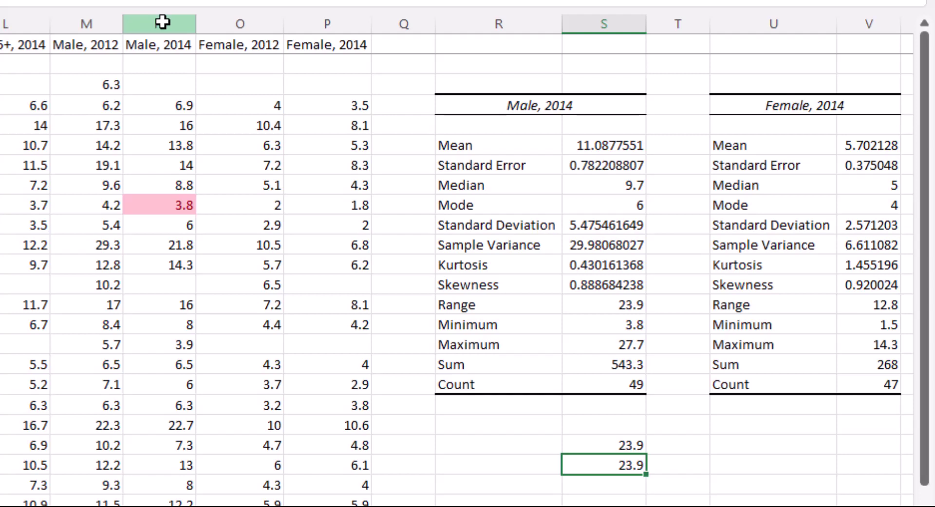
key(ctrl+c)
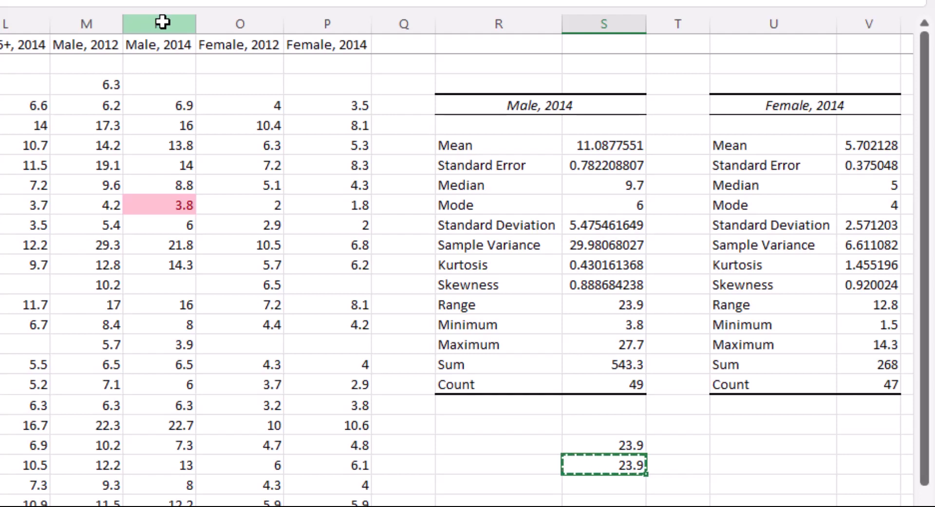
key(Down)
key(ctrl+v)
text(=MAX(N:N)-)
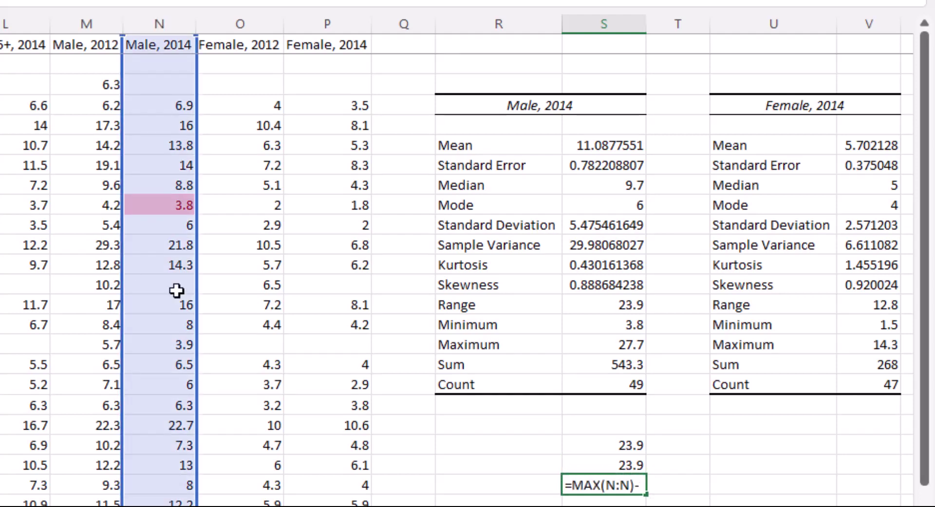
drag(197, 347, 355, 352)
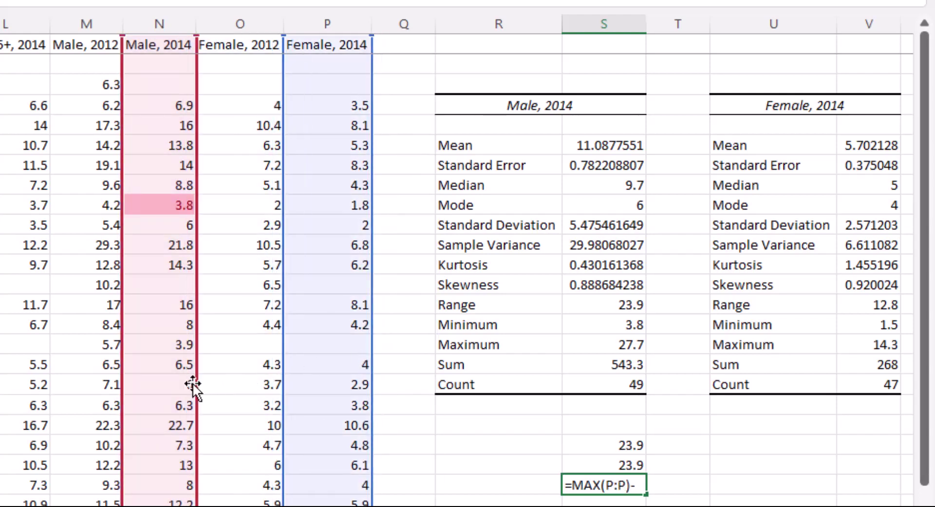
drag(194, 382, 324, 382)
key(Return)
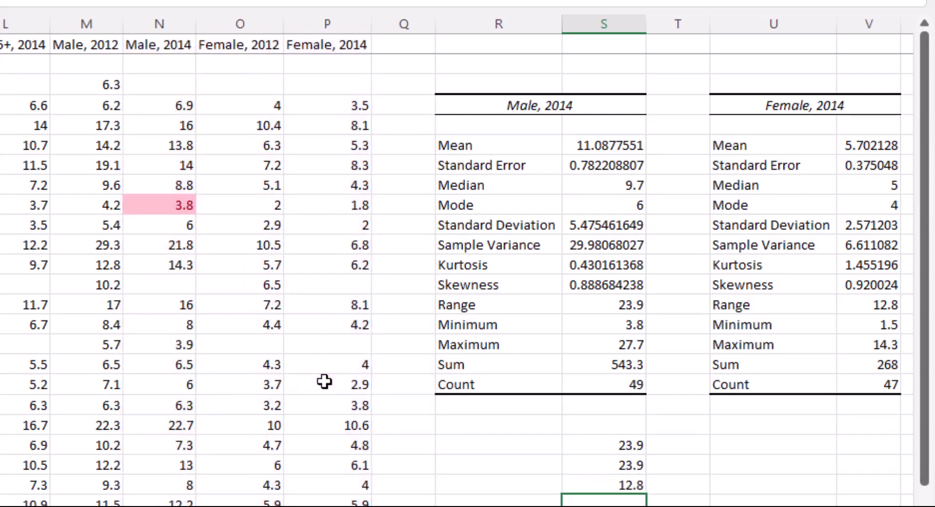
Move the female range formula from S23 to cell V21 below the Female, 2014 statistics table.
click(626, 487)
drag(628, 494, 873, 455)
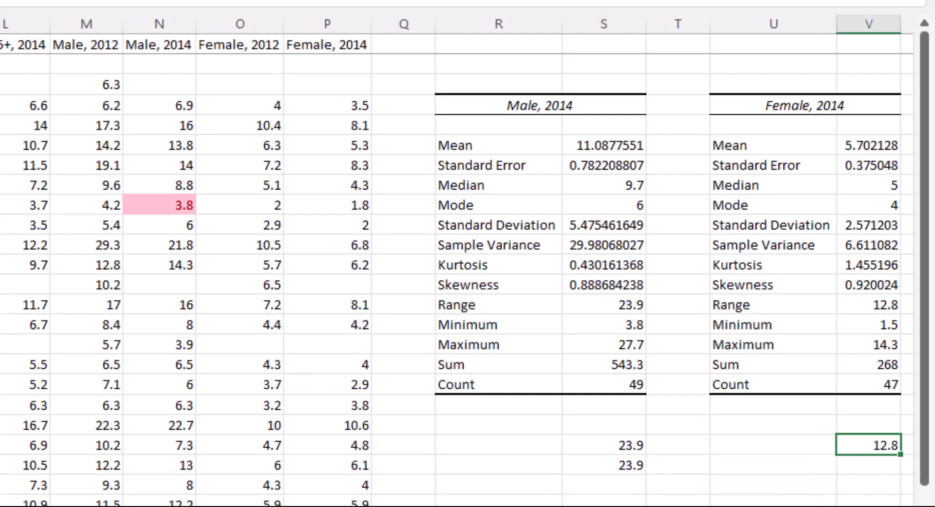
scroll(823, 317, right, 1)
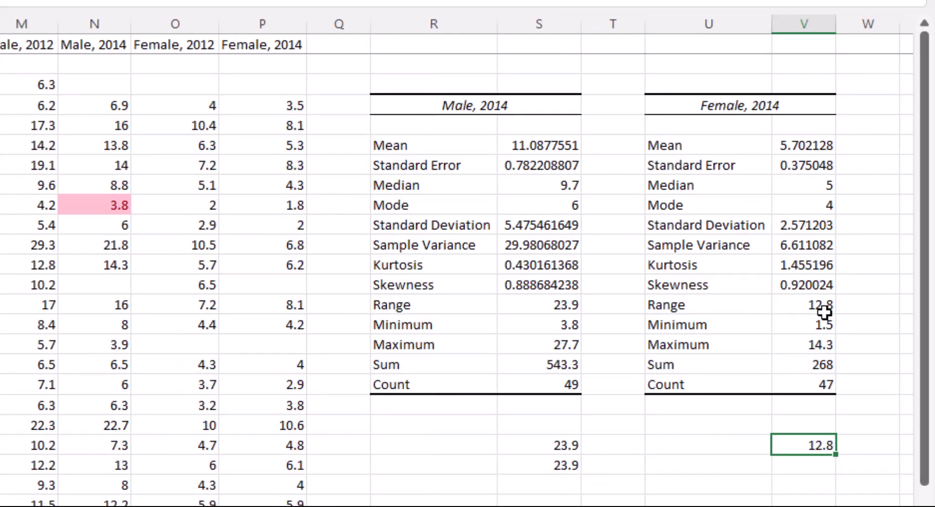